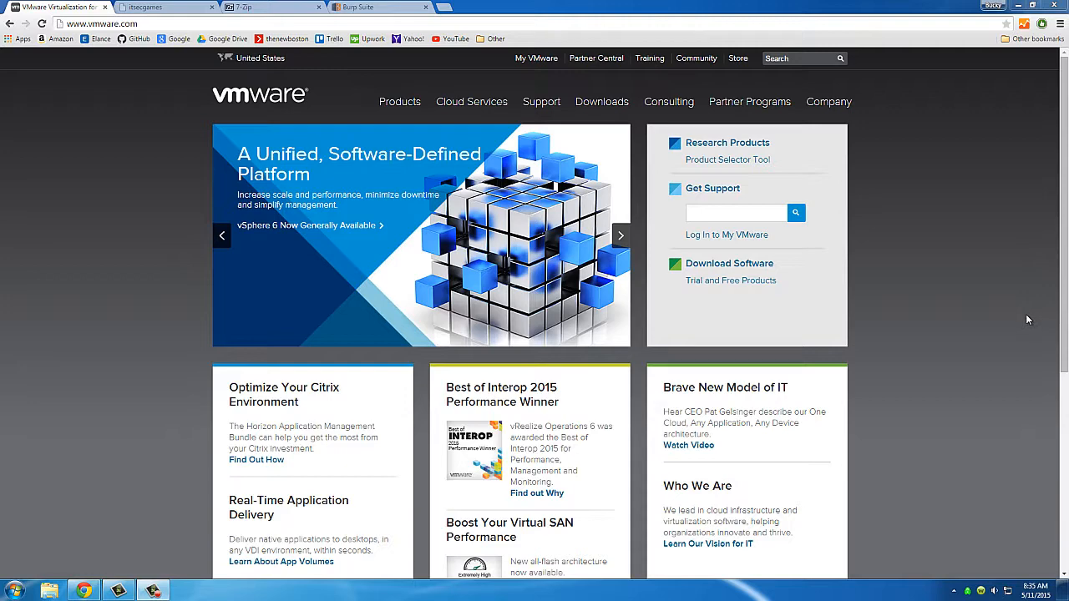
click(1018, 7)
drag(195, 101, 812, 483)
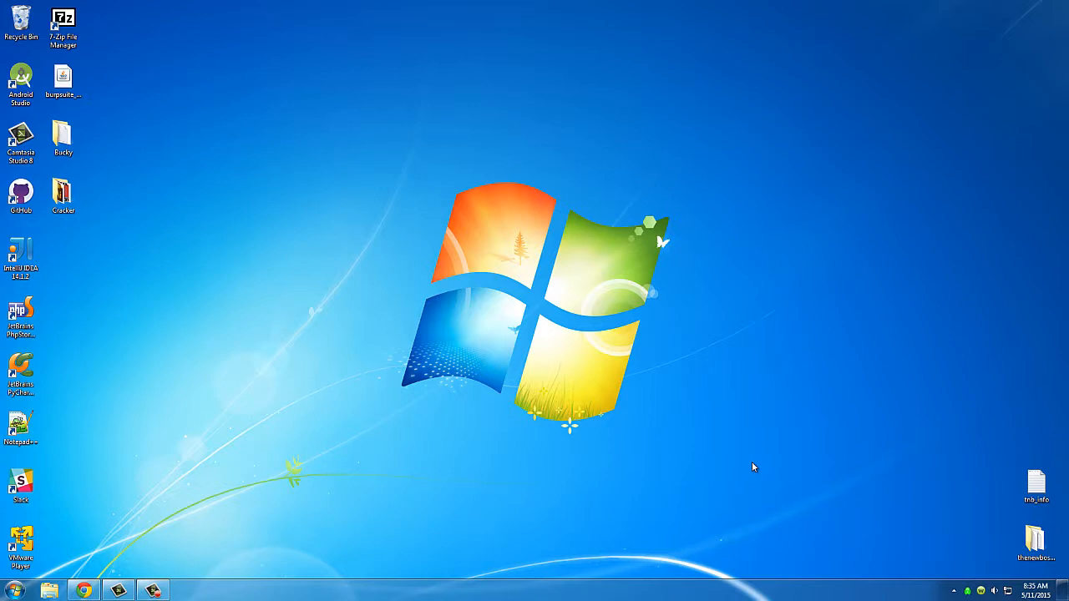
drag(272, 117, 737, 482)
drag(732, 449, 46, 68)
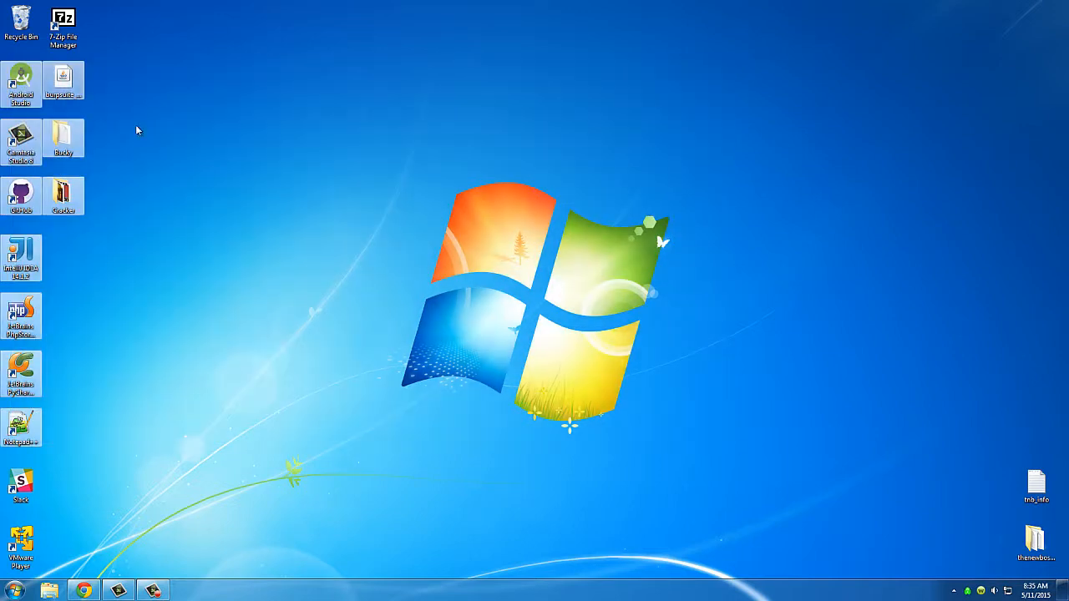
click(291, 356)
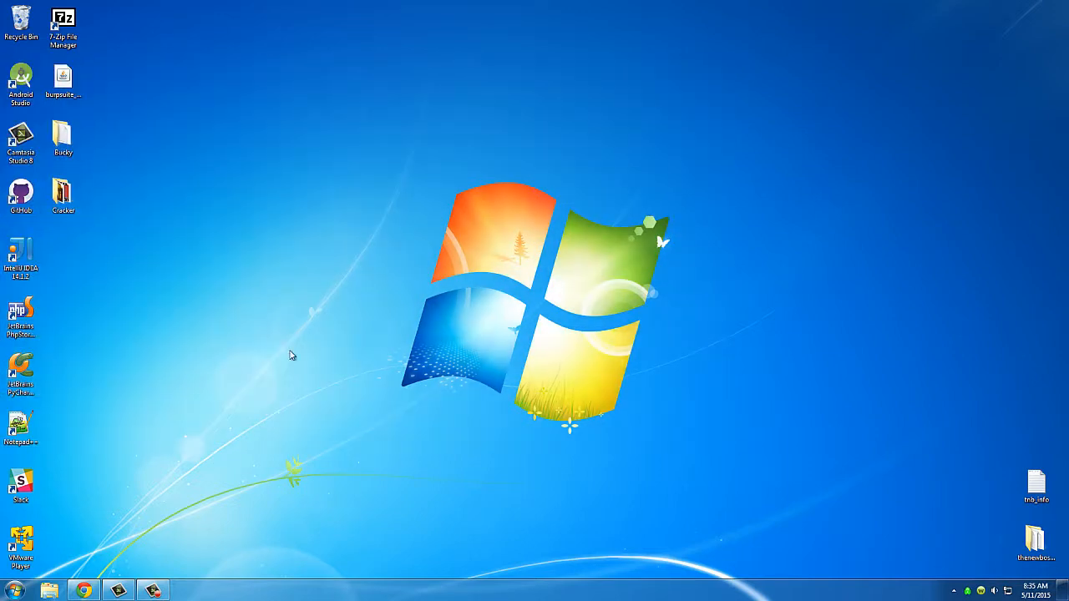
click(84, 590)
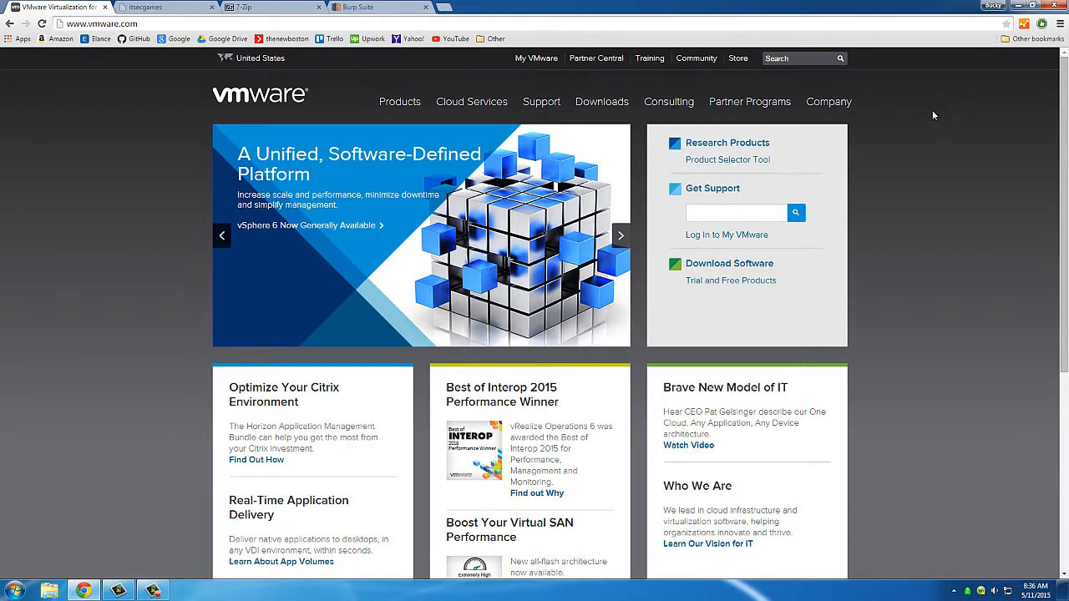
click(1018, 5)
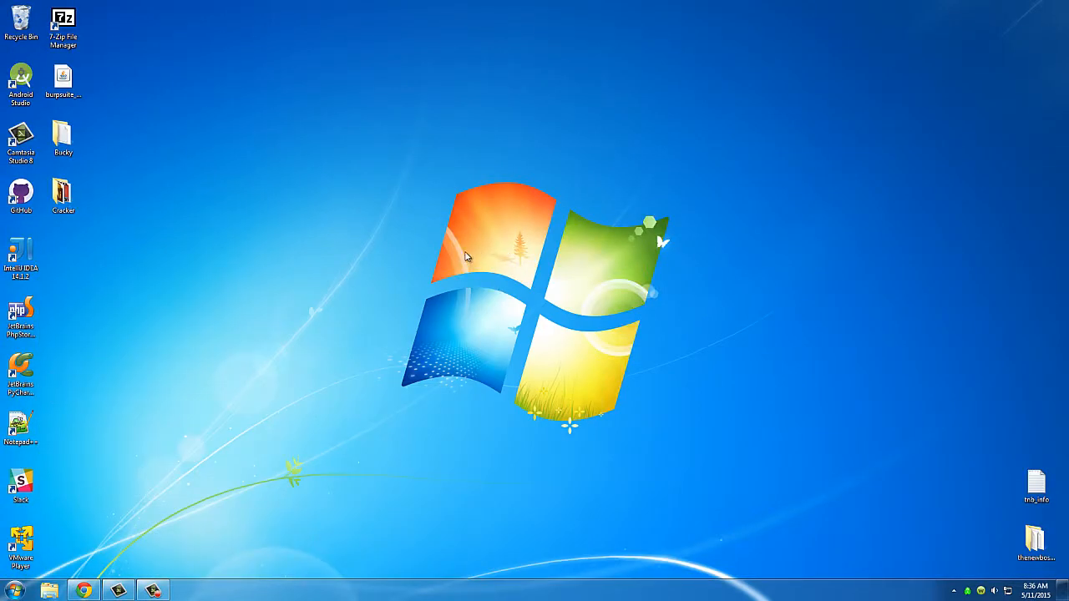
drag(338, 135, 775, 478)
drag(232, 132, 735, 476)
drag(354, 113, 776, 469)
drag(767, 488, 13, 41)
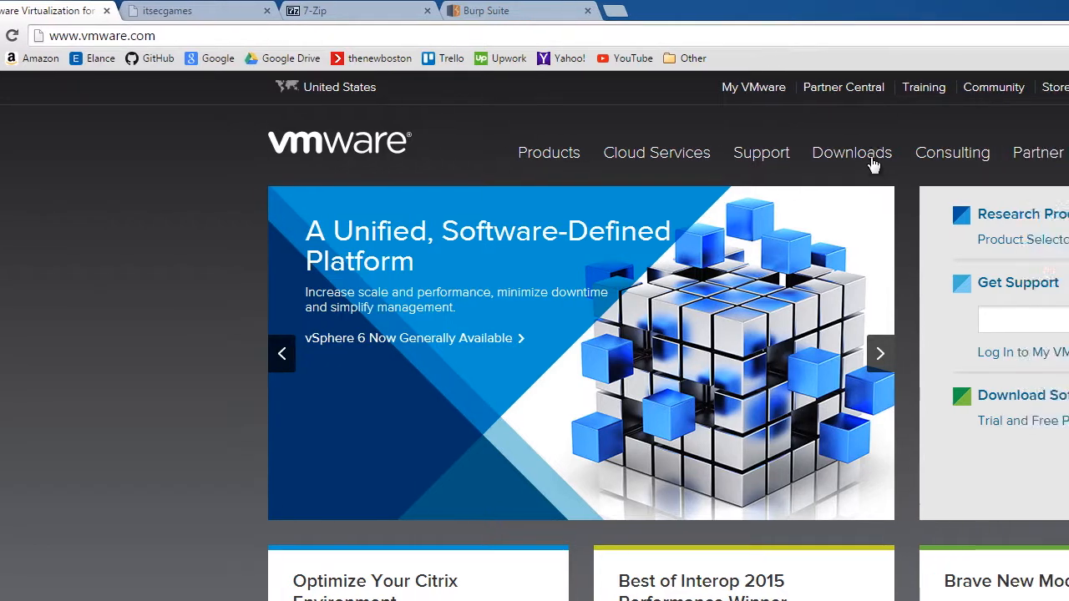
Open the VMware Player download page from VMware's All Downloads list and highlight the Linux 64-bit version's title.
mouse_move(924, 160)
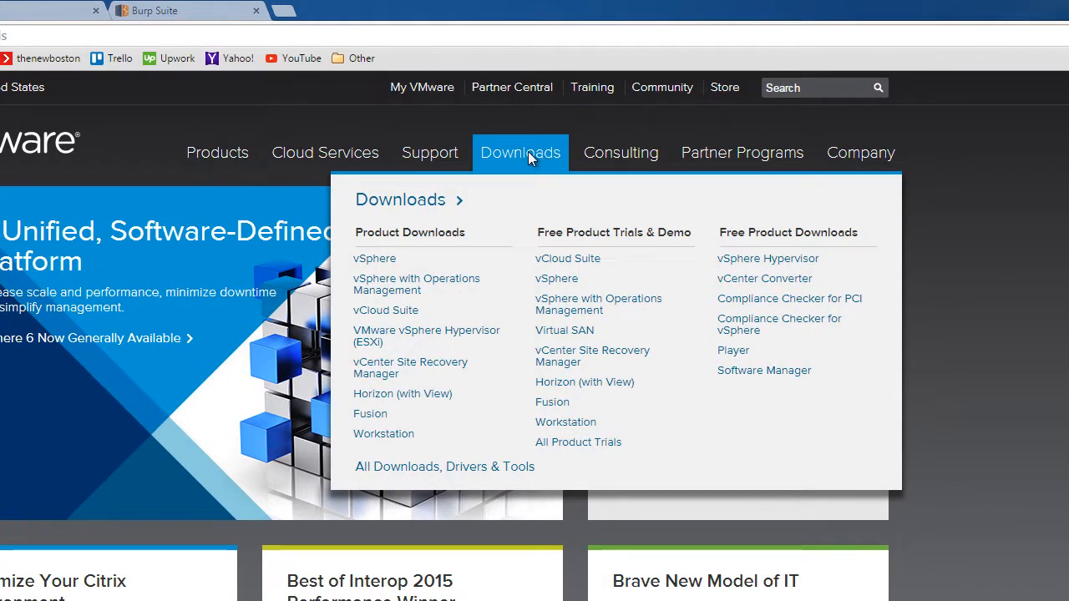
click(531, 159)
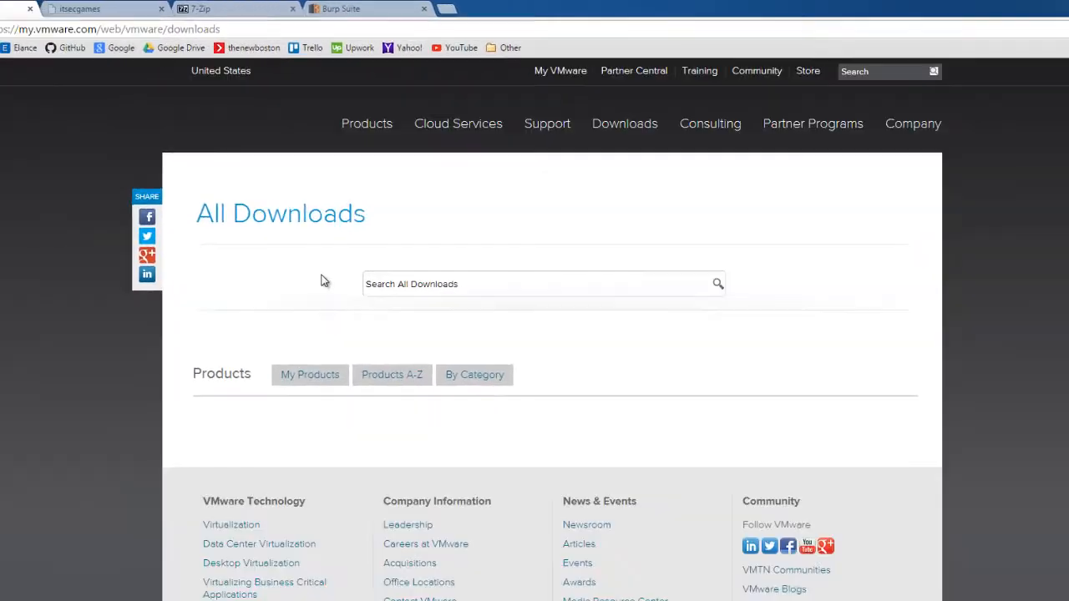
scroll(324, 281, down, 1)
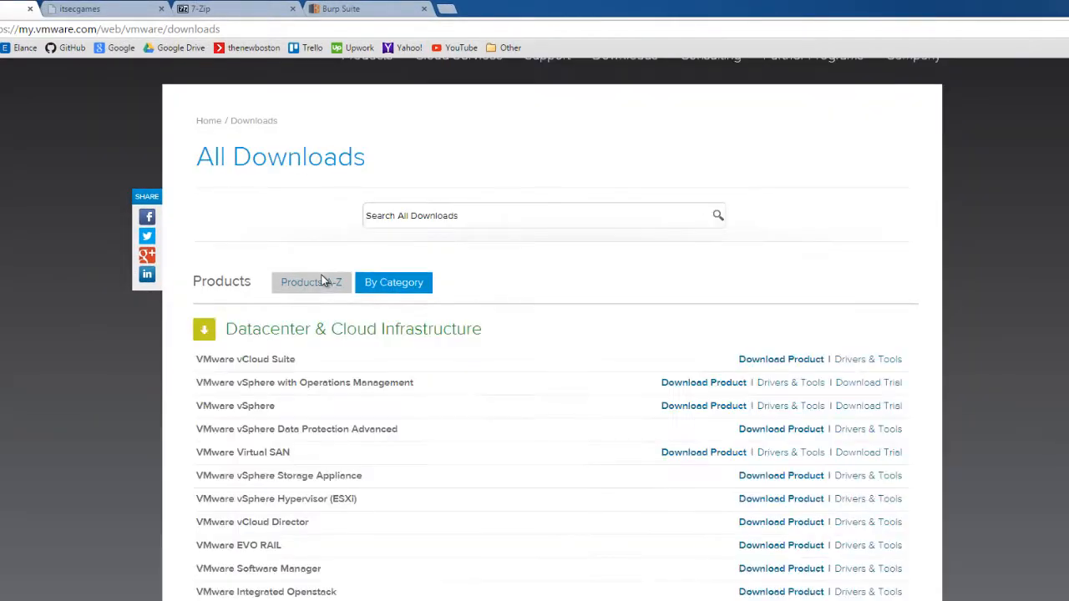
scroll(324, 281, down, 20)
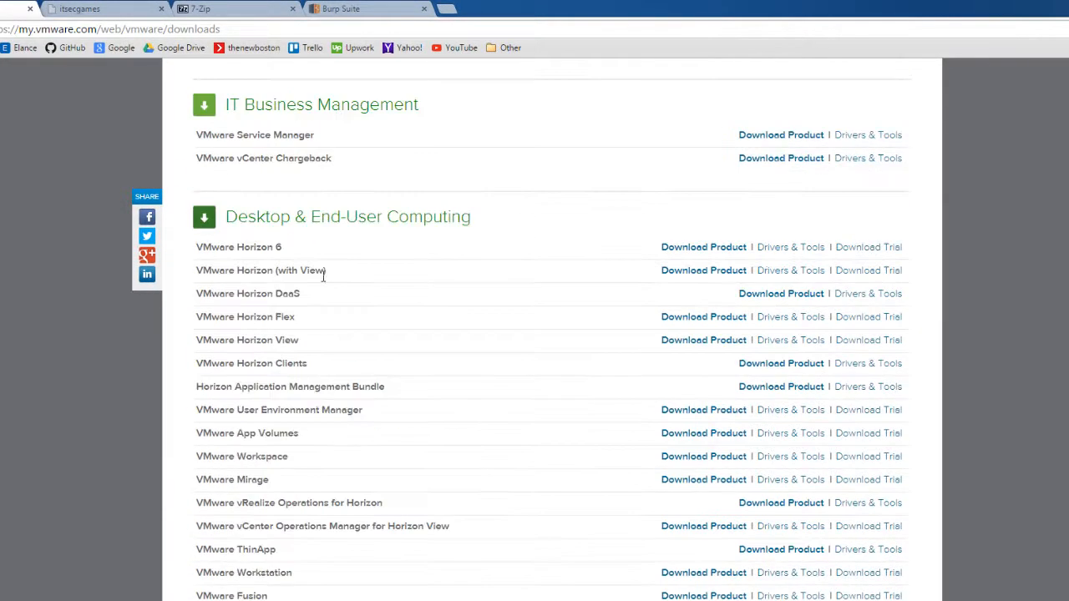
scroll(324, 276, down, 5)
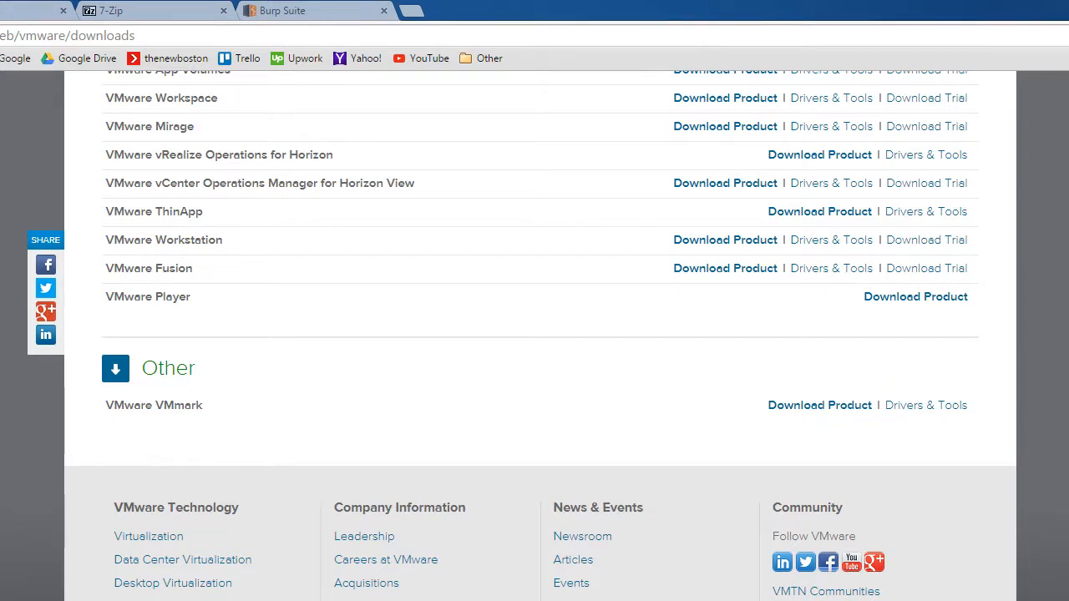
click(915, 299)
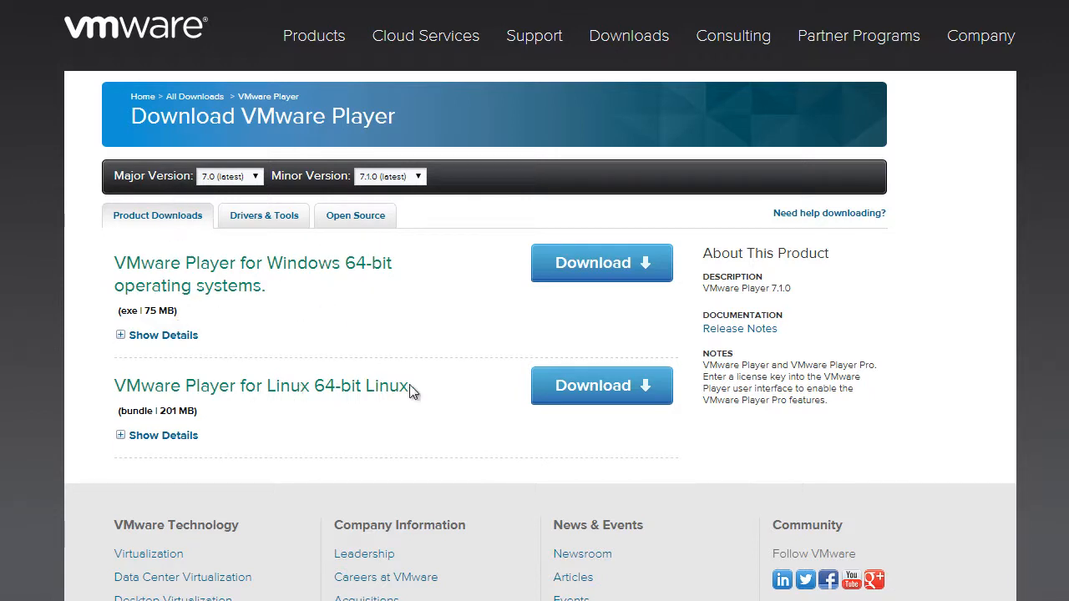
drag(430, 396, 115, 387)
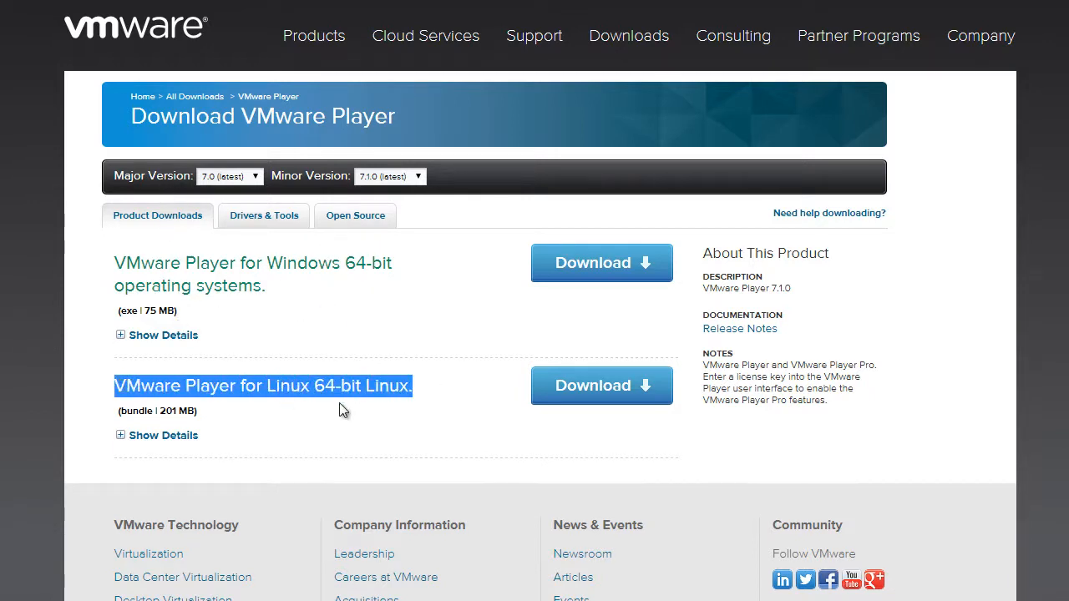
click(426, 392)
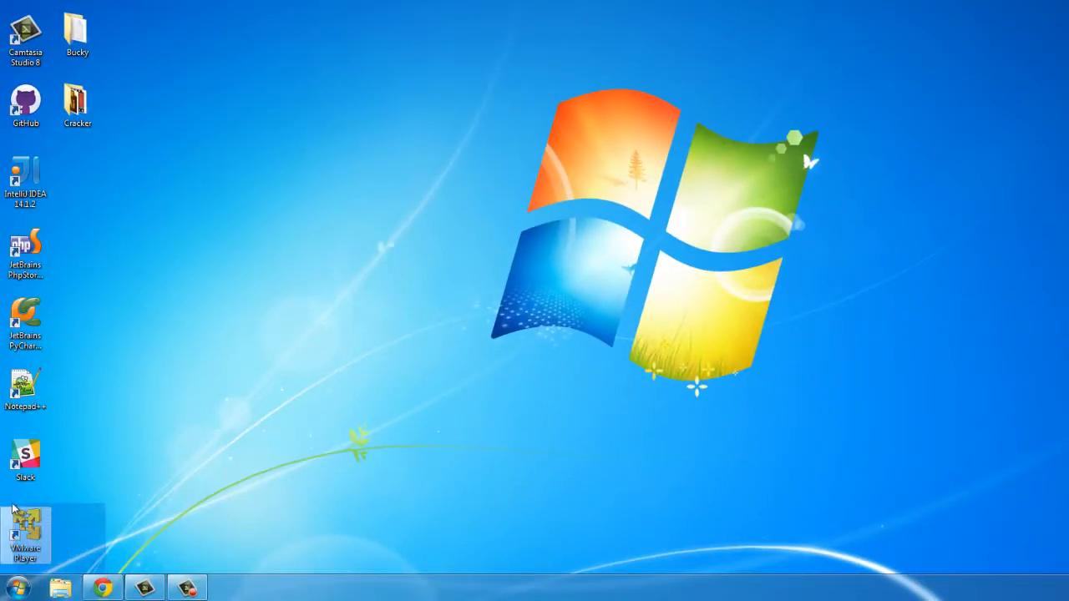
Launch VMware Player, view the Kali-Linux-1.1.0-vm-486 and Ubuntu 64-bit virtual machines, and minimize its window.
double_click(25, 526)
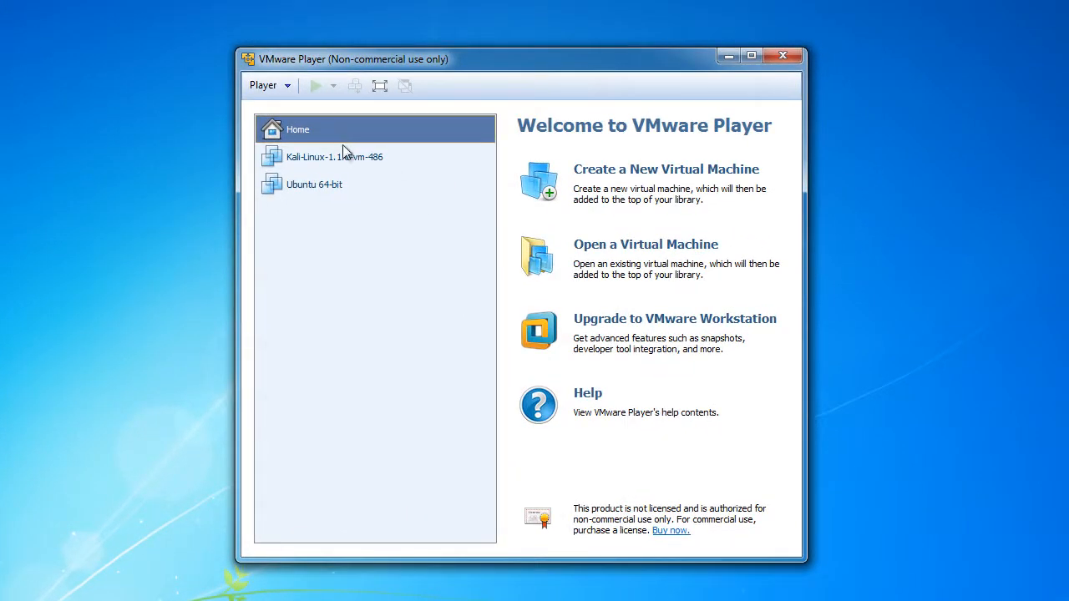
click(314, 164)
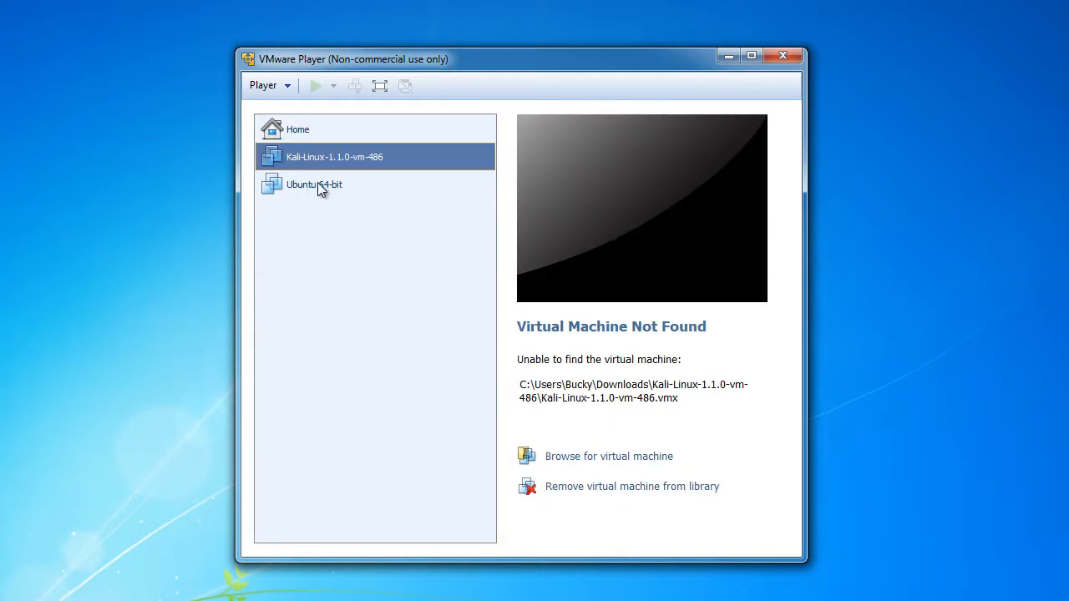
click(318, 186)
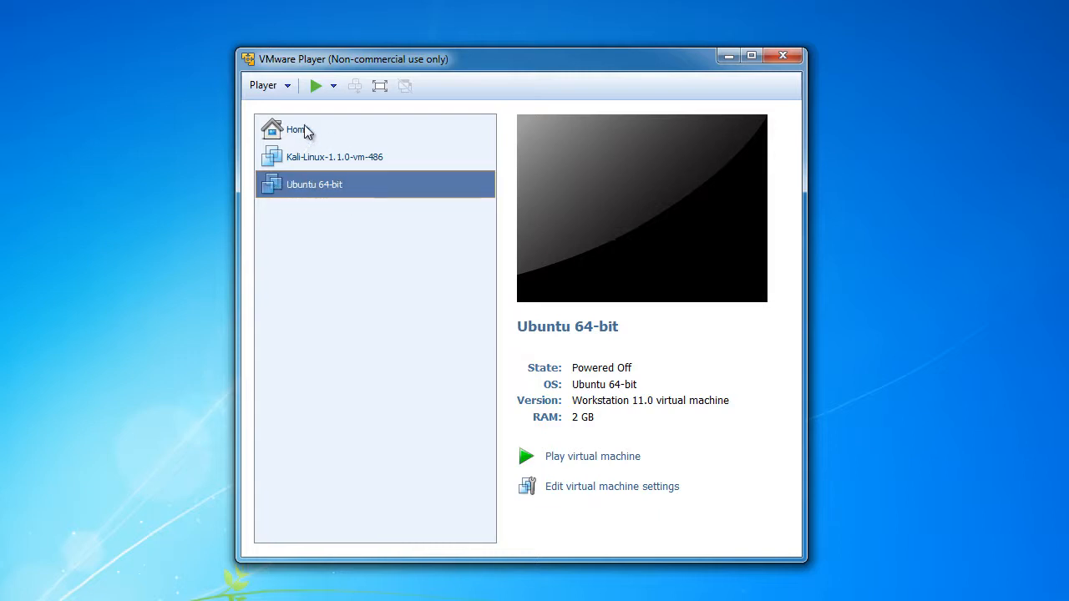
click(337, 156)
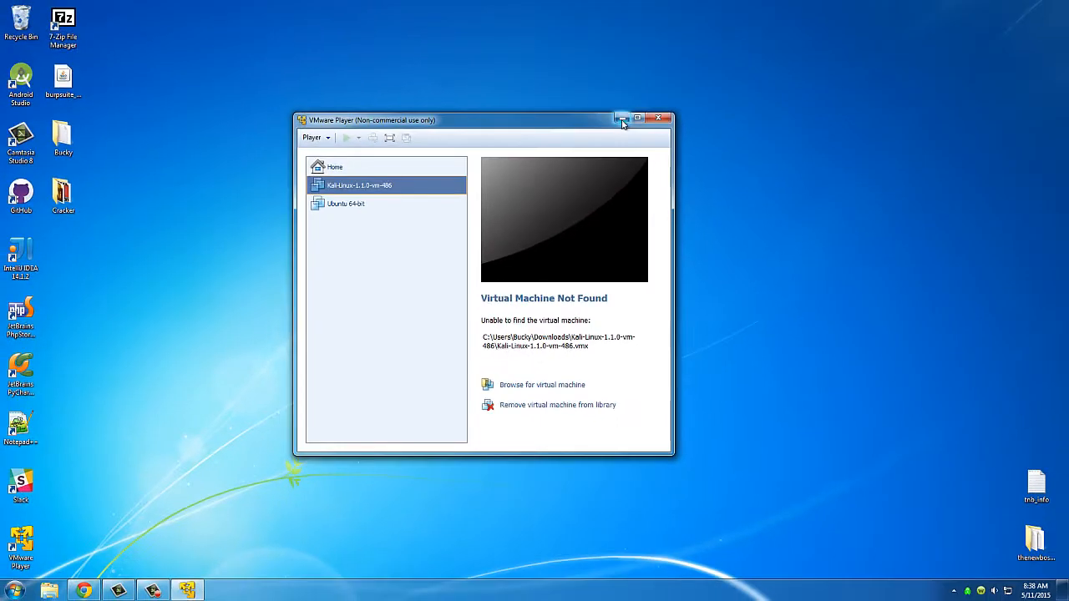
click(671, 89)
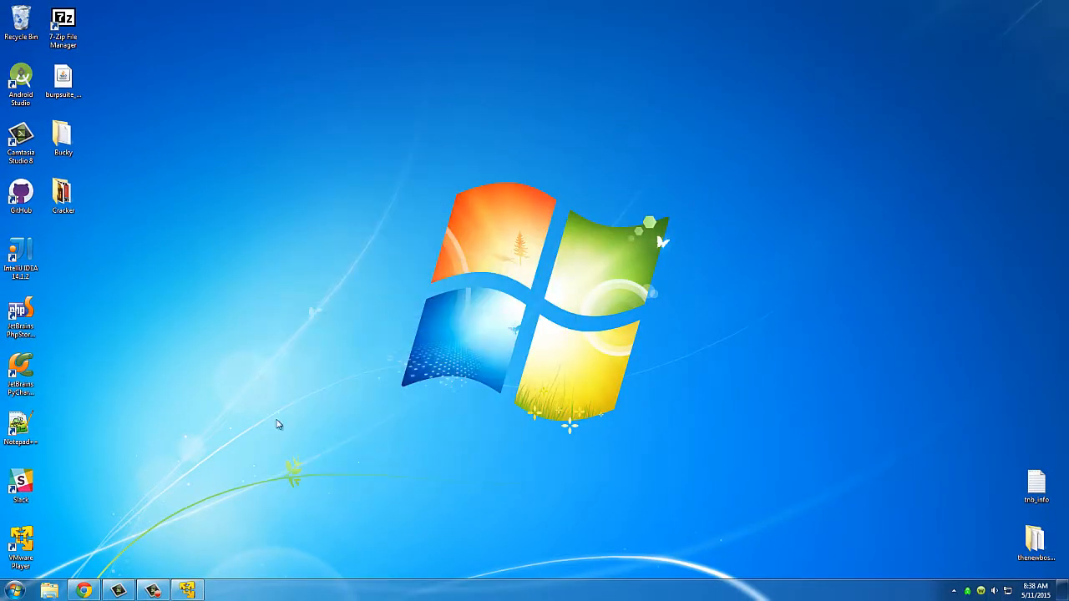
Switch to the itsecgames site in the browser, view the bWAPP home page, and open its Download page.
click(83, 591)
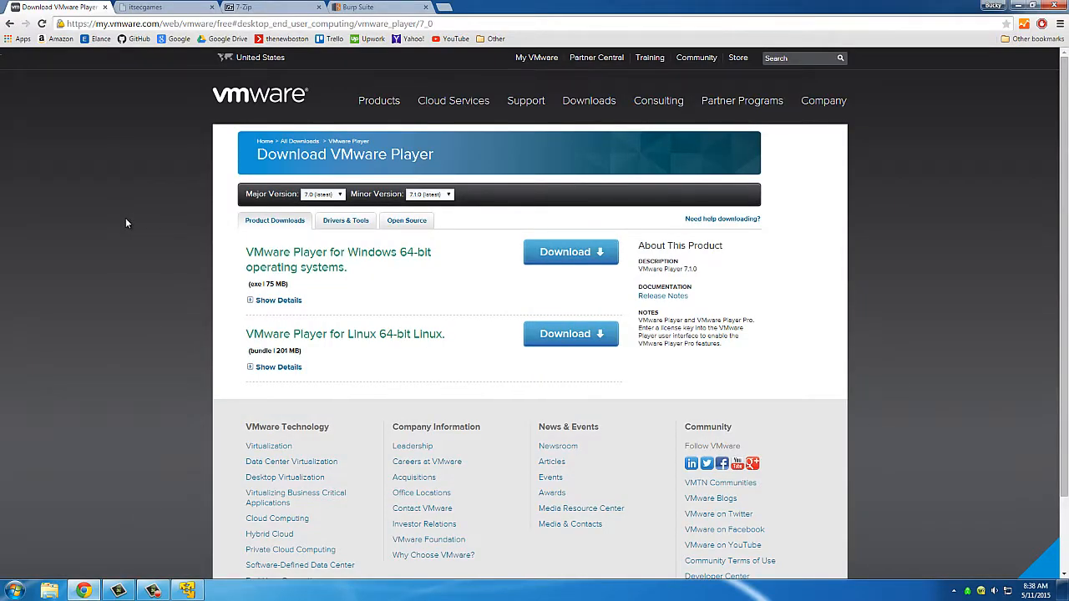
click(149, 6)
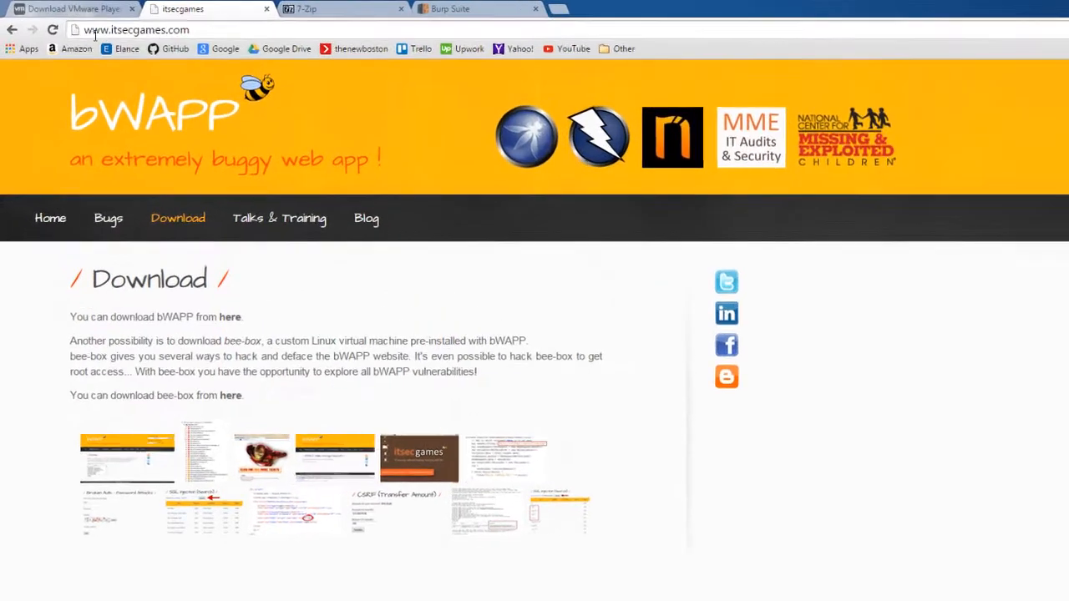
click(50, 224)
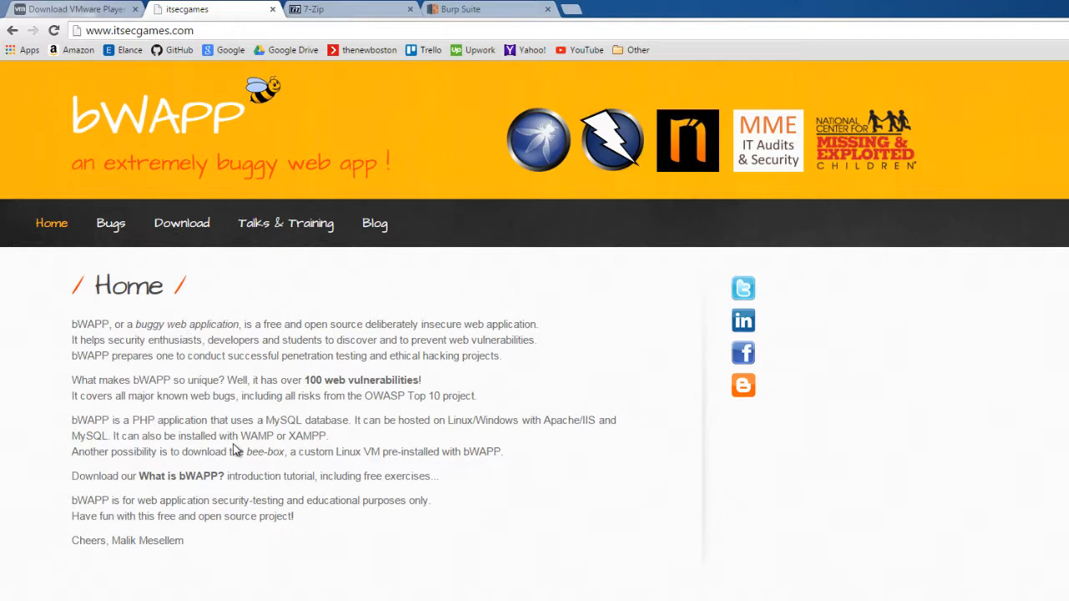
click(187, 229)
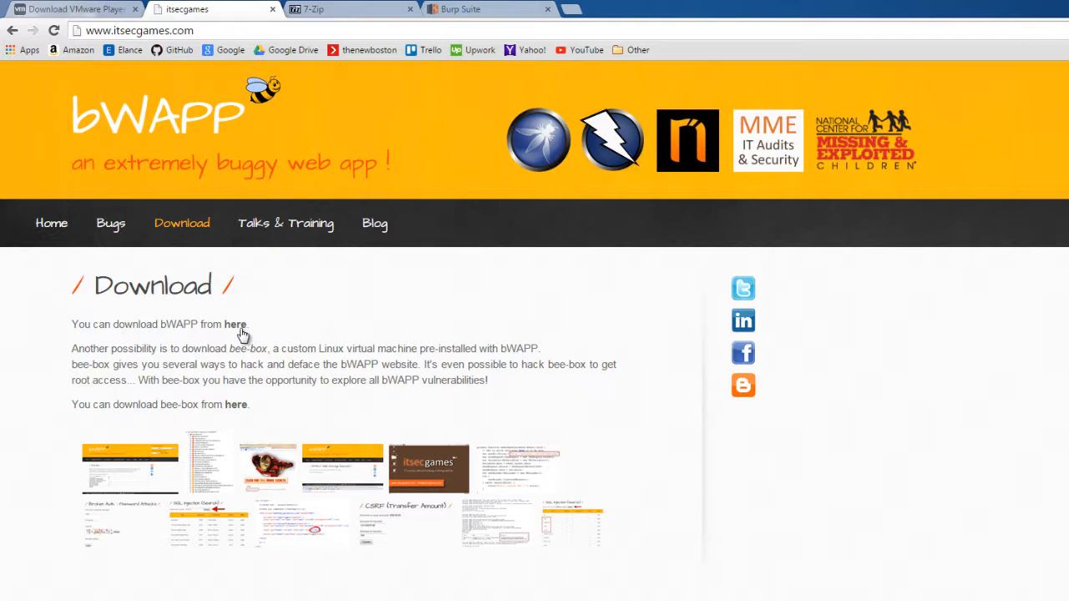
Examine the bWAPP and bee-box download options, including a brief look at bWAPP's file list on SourceForge.
click(239, 330)
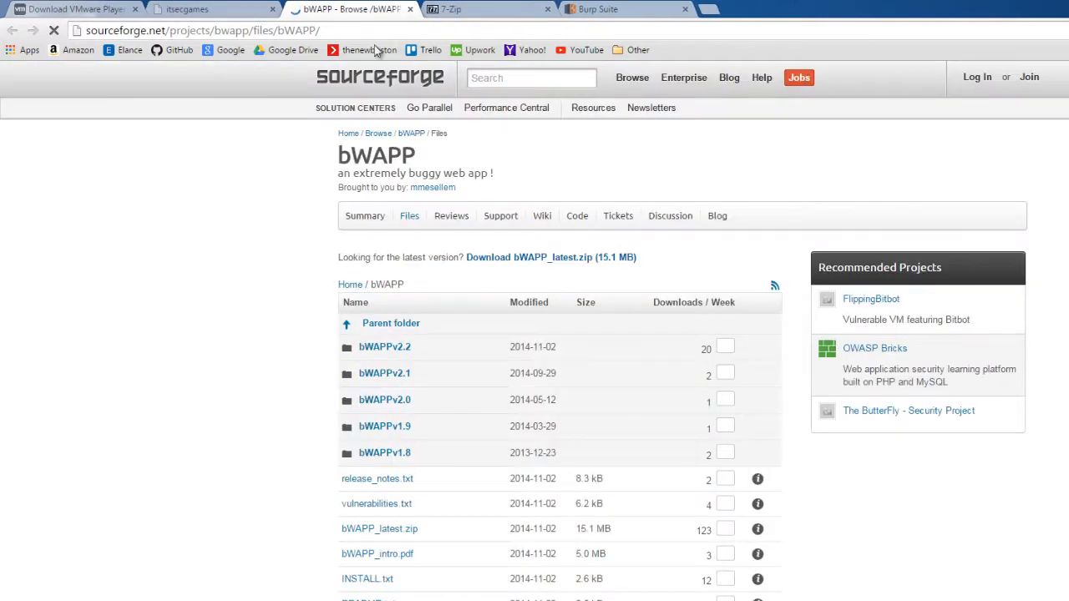
click(409, 10)
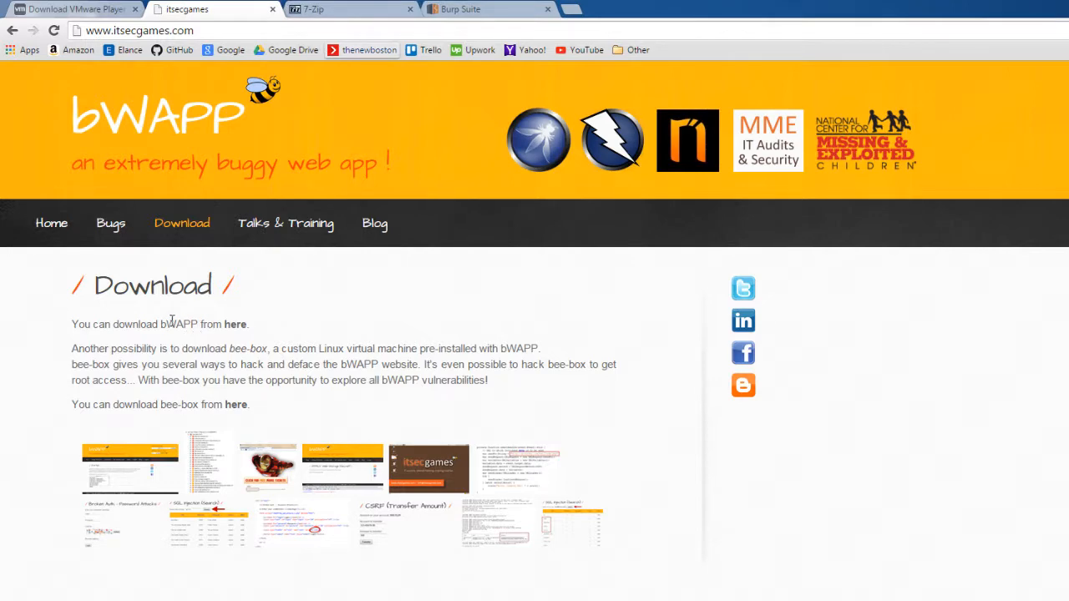
drag(160, 324, 195, 323)
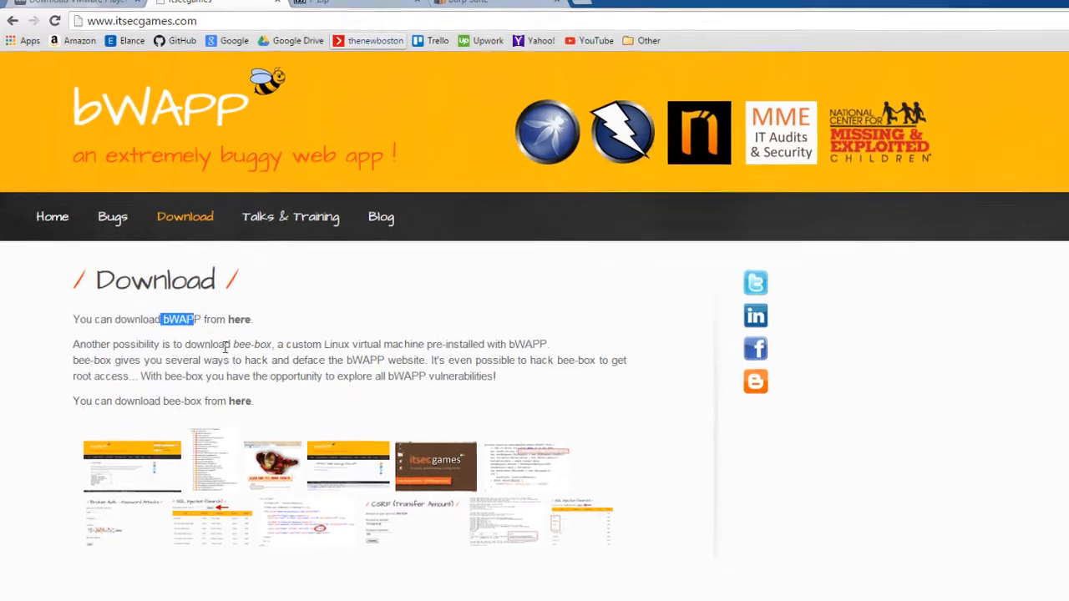
click(231, 360)
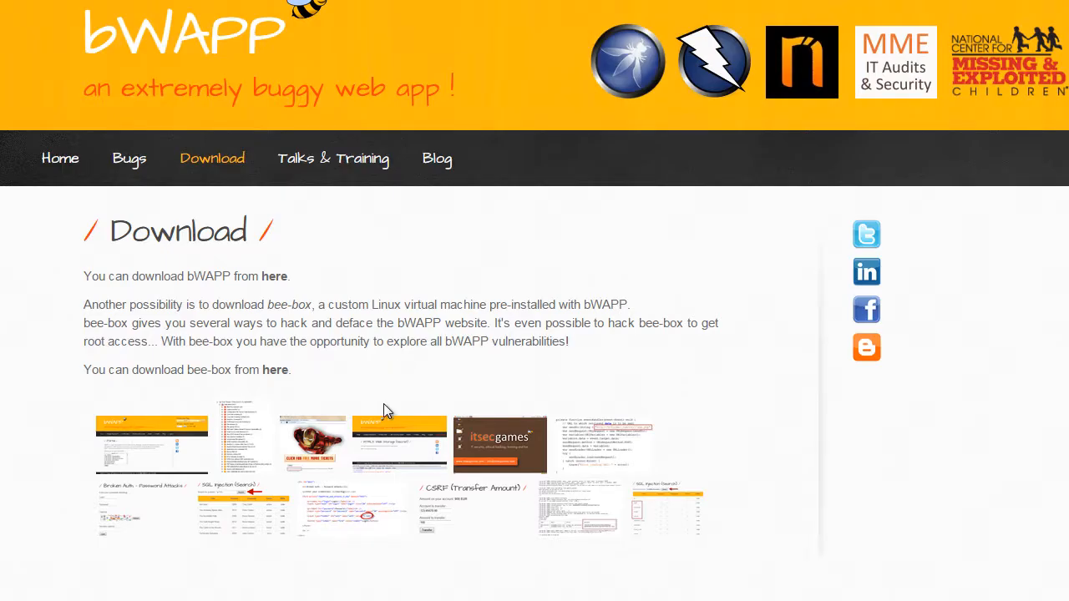
click(385, 447)
drag(493, 323, 248, 304)
click(349, 309)
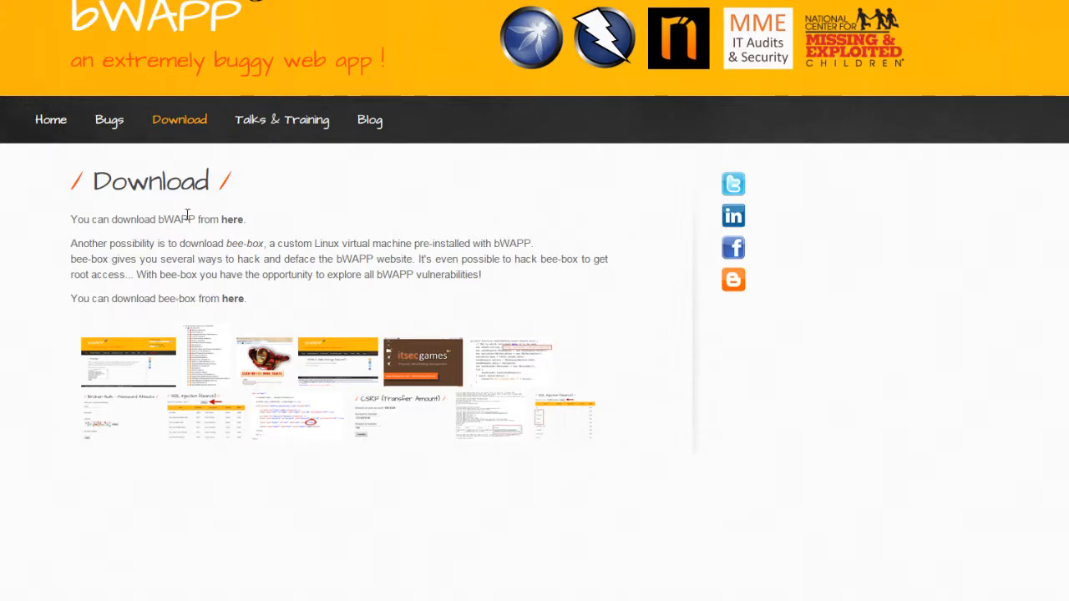
drag(159, 219, 245, 218)
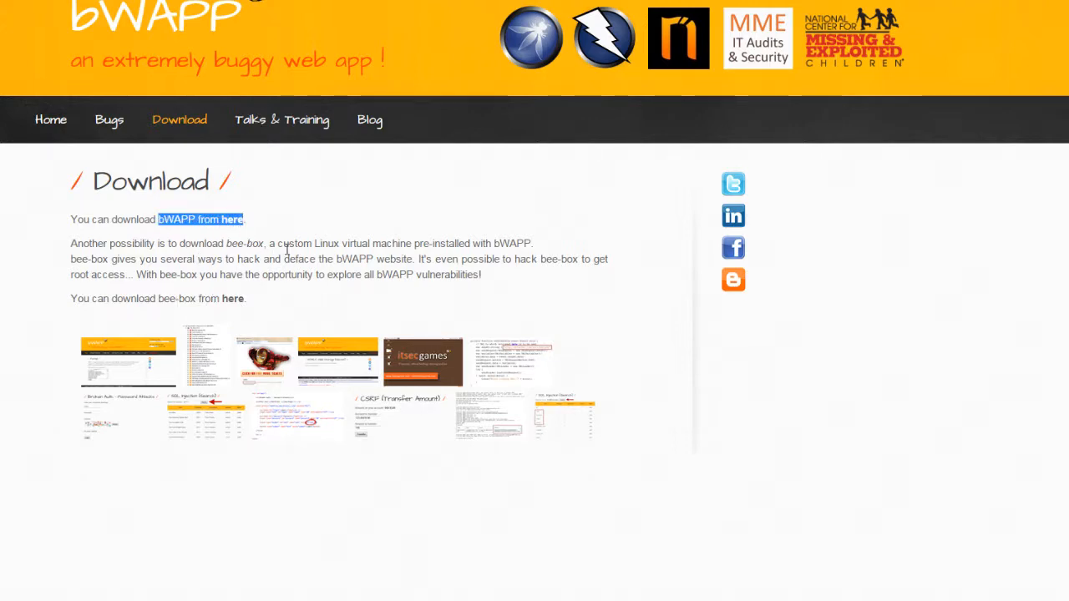
drag(158, 298, 198, 298)
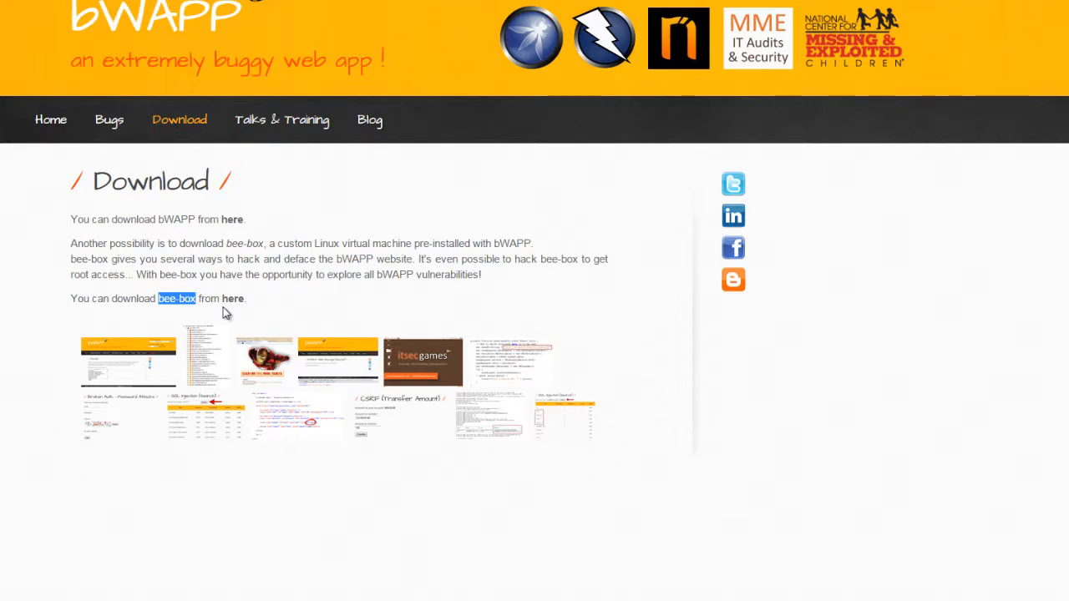
Open the bee-box file list on SourceForge and locate the bee-box_v1.6.7z archive.
click(232, 306)
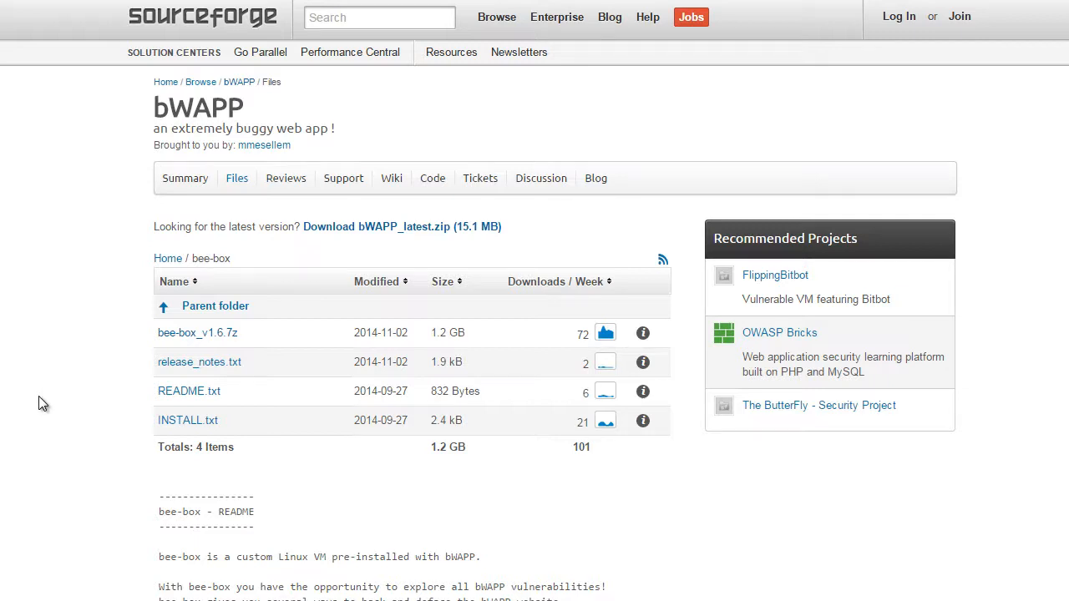
click(206, 334)
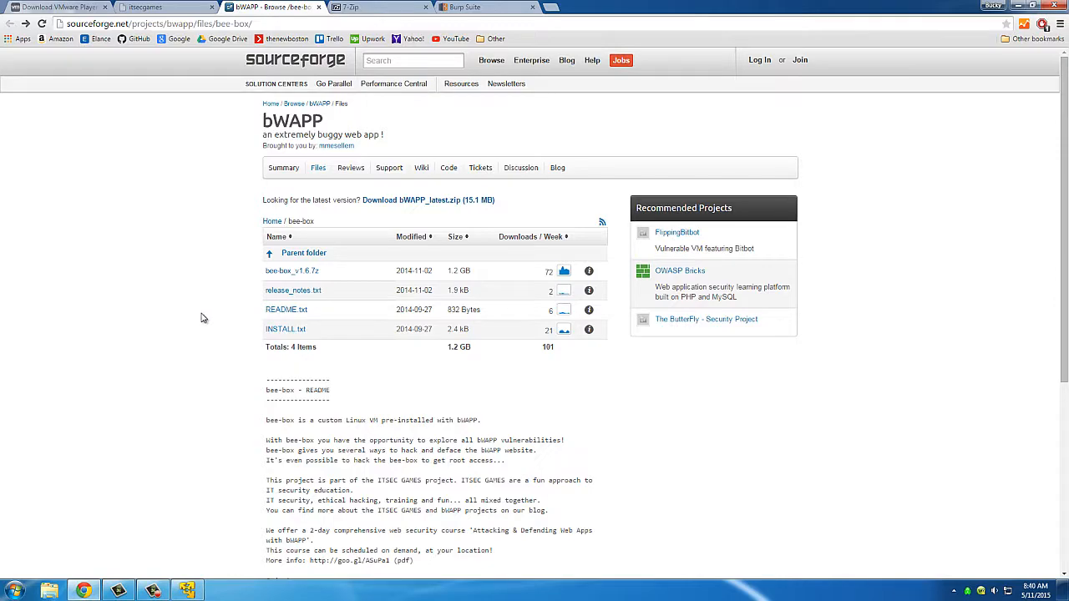
Check the Downloads folder in Windows Explorer for the bee-box_v1.6.7z archive and close the folder window.
click(49, 592)
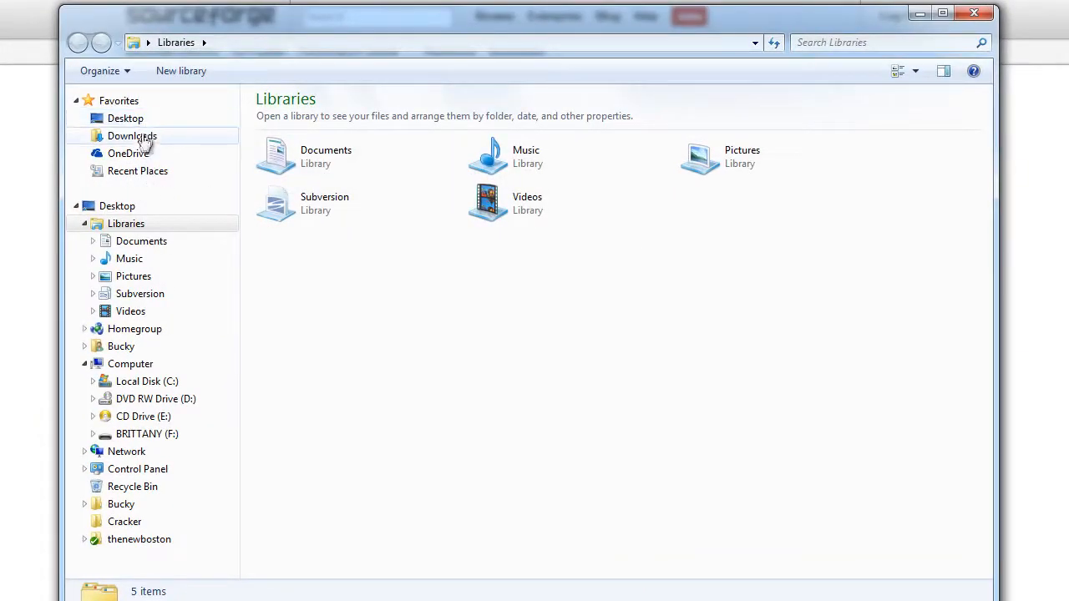
click(142, 139)
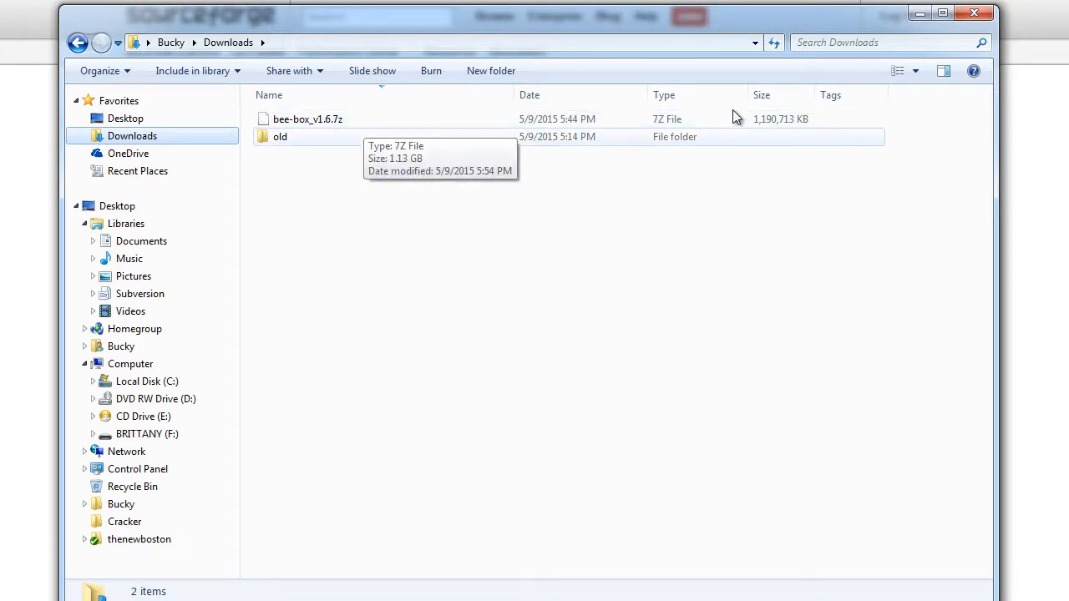
click(975, 14)
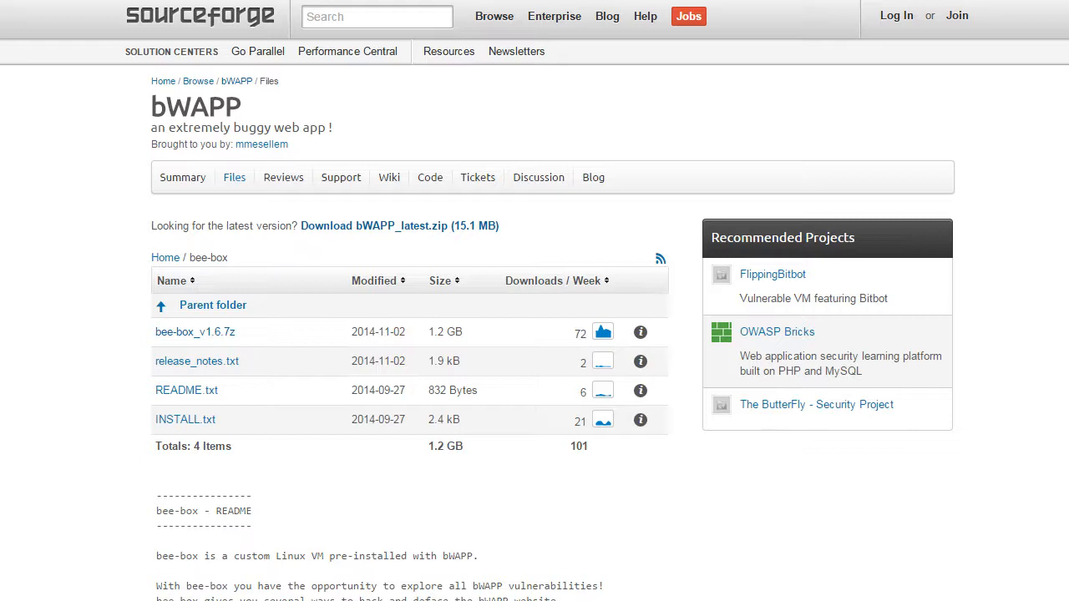
Examine the file options available for bee-box_v1.6.7z in the Downloads folder of Windows Explorer and close the window.
click(196, 600)
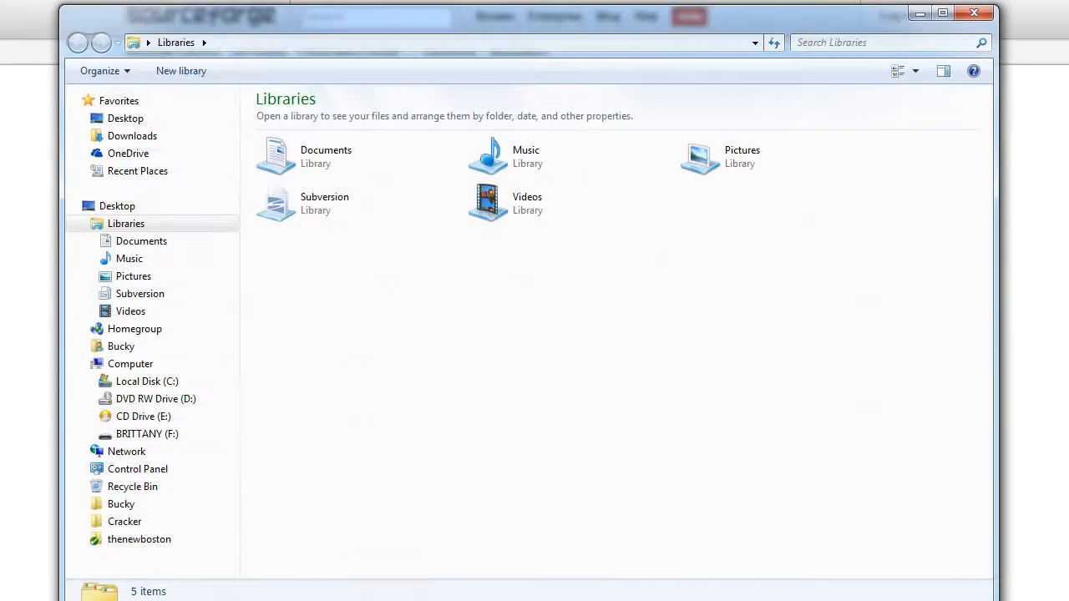
click(156, 141)
click(311, 117)
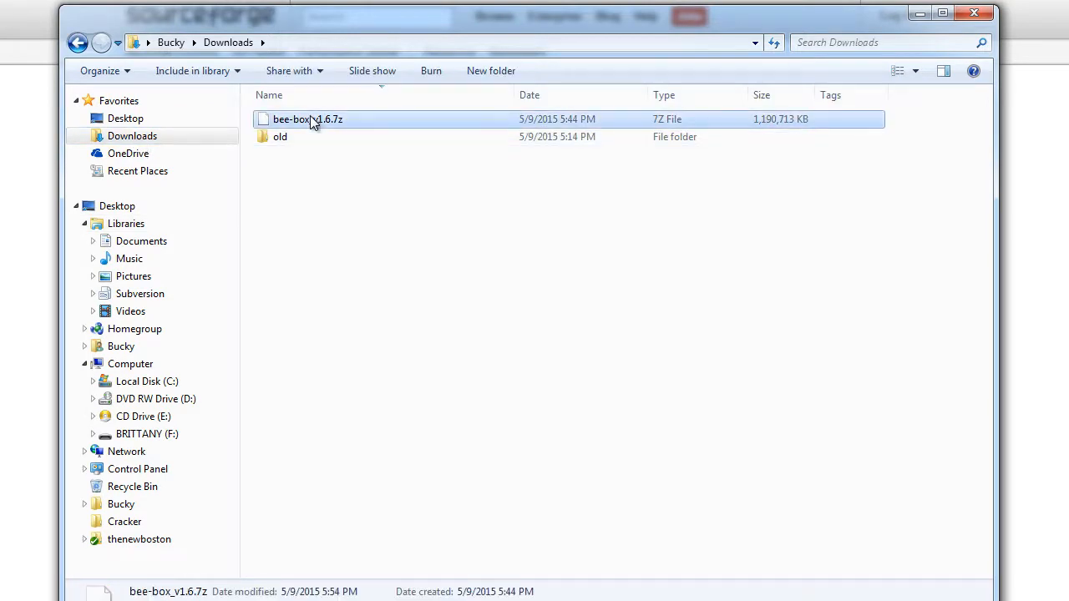
right_click(312, 117)
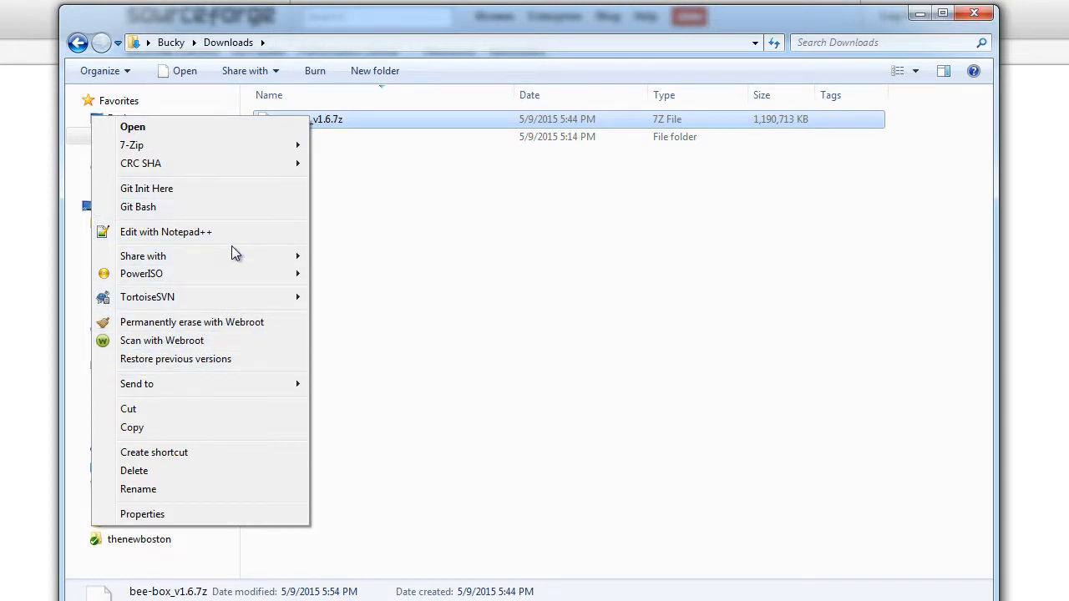
click(394, 256)
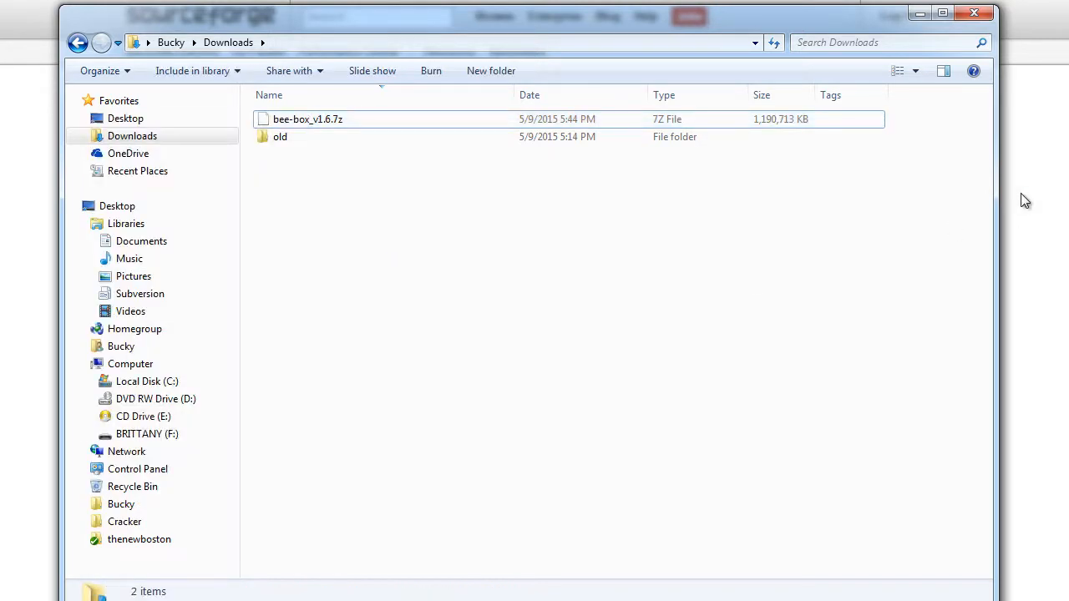
click(977, 13)
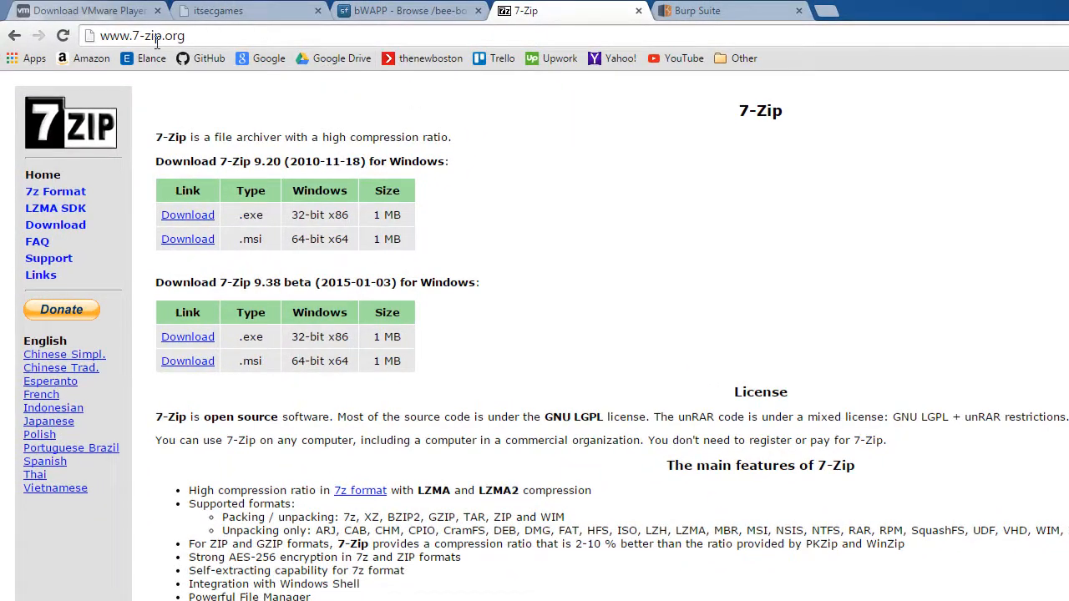
click(134, 33)
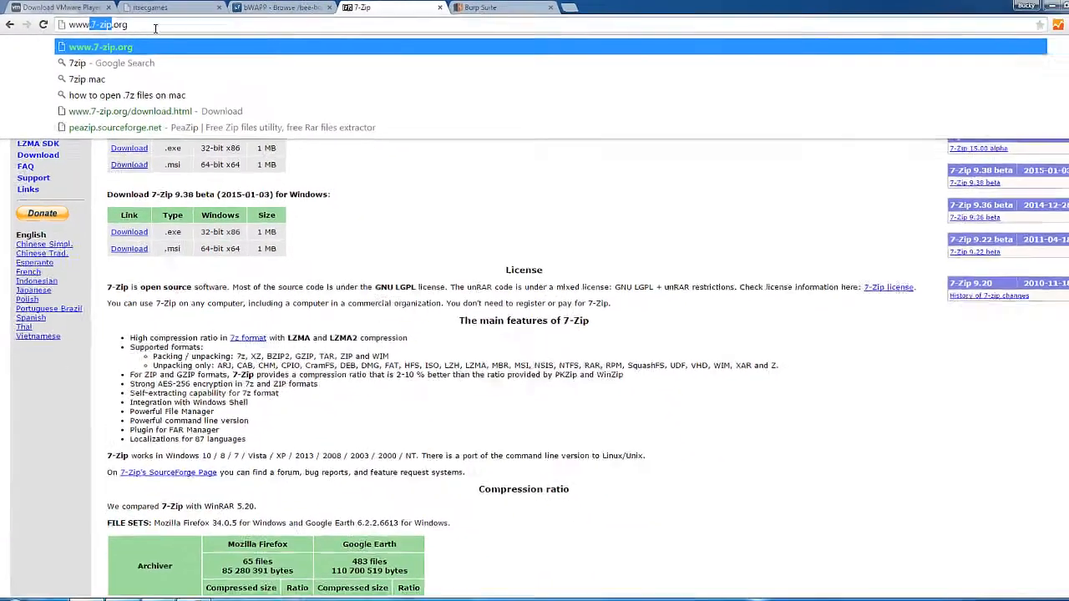
click(401, 180)
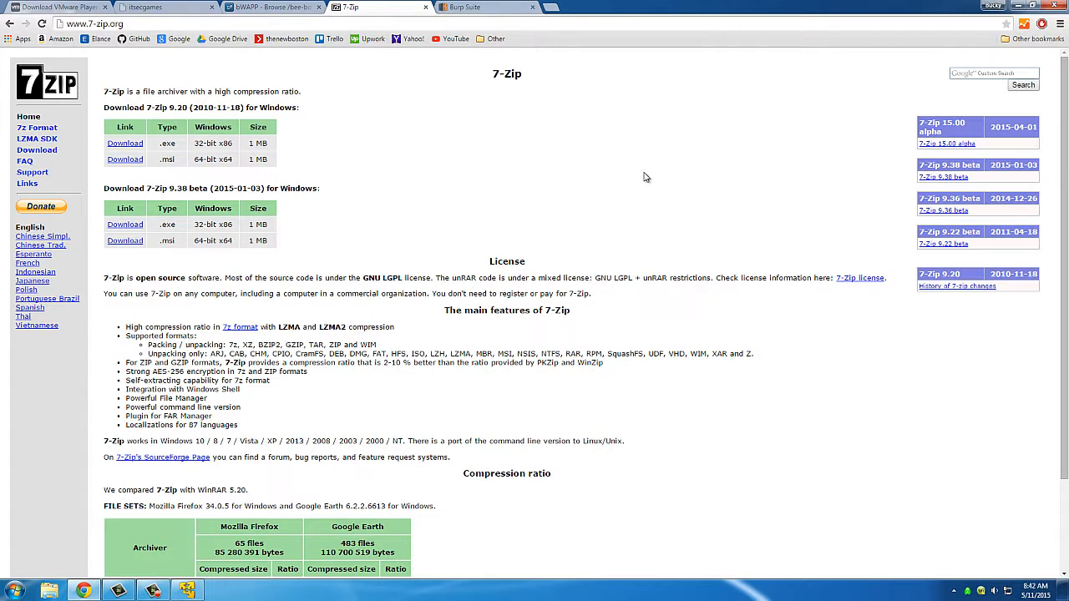
click(1018, 6)
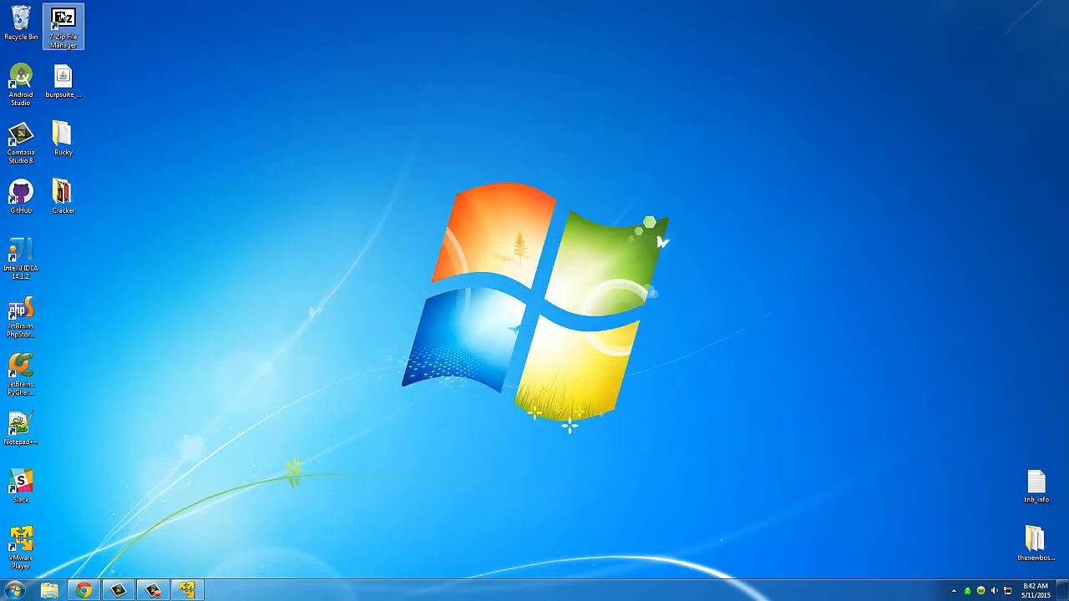
Extract bee-box_v1.6.7z with 7-Zip File Manager into a bee-box_v1.6 folder in Downloads and close the file manager.
double_click(62, 20)
drag(435, 63, 499, 100)
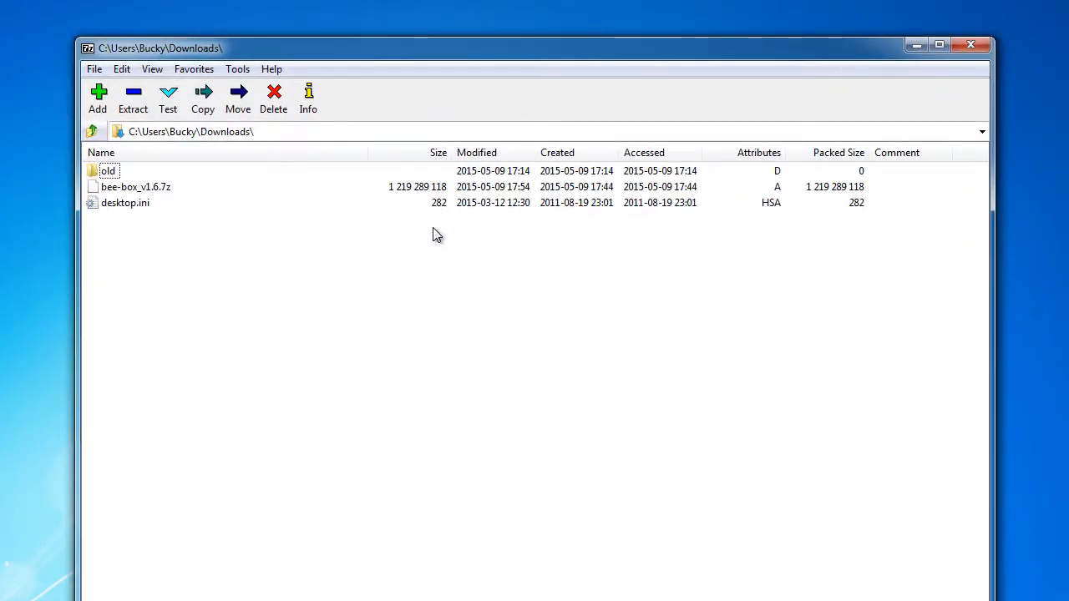
click(152, 193)
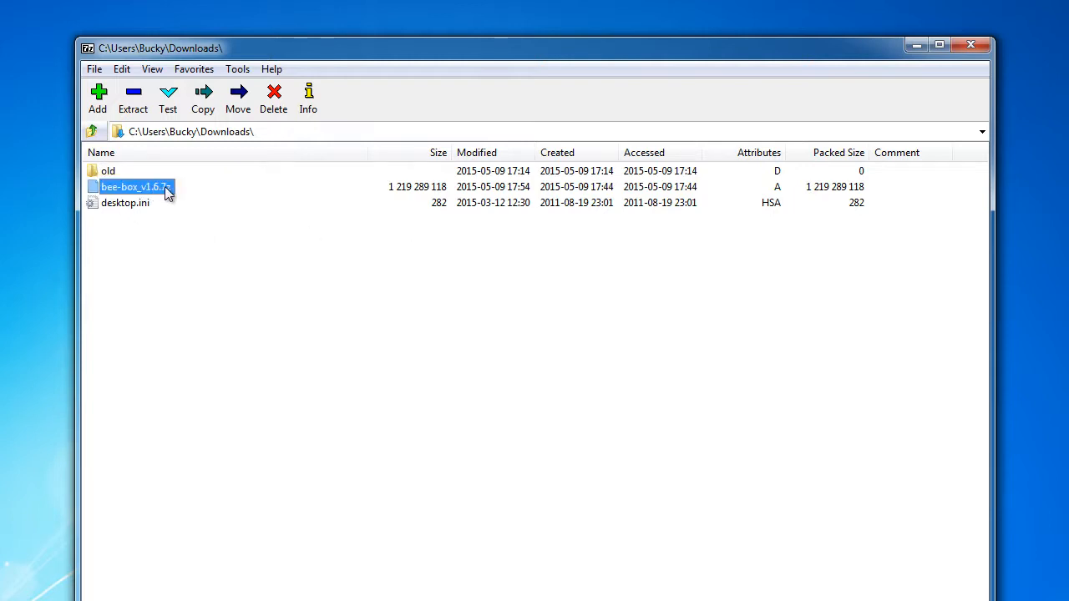
click(134, 98)
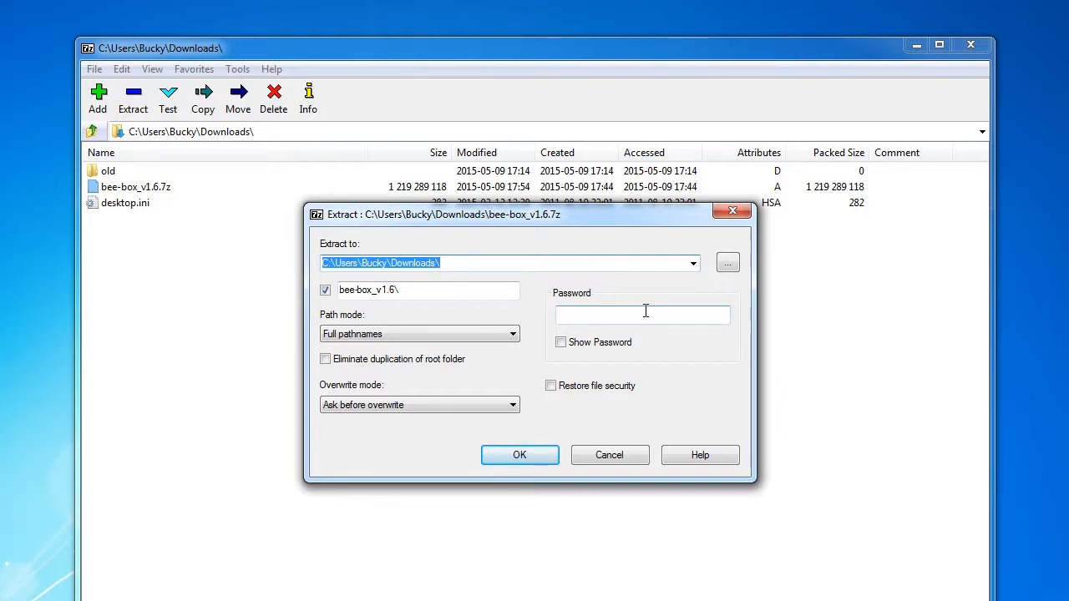
click(519, 456)
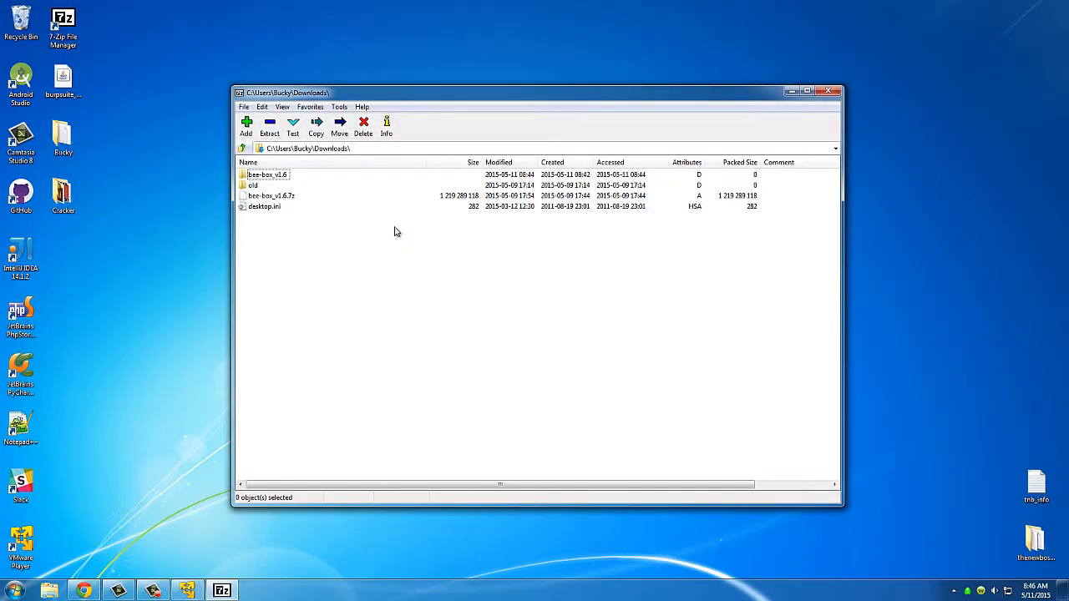
click(827, 91)
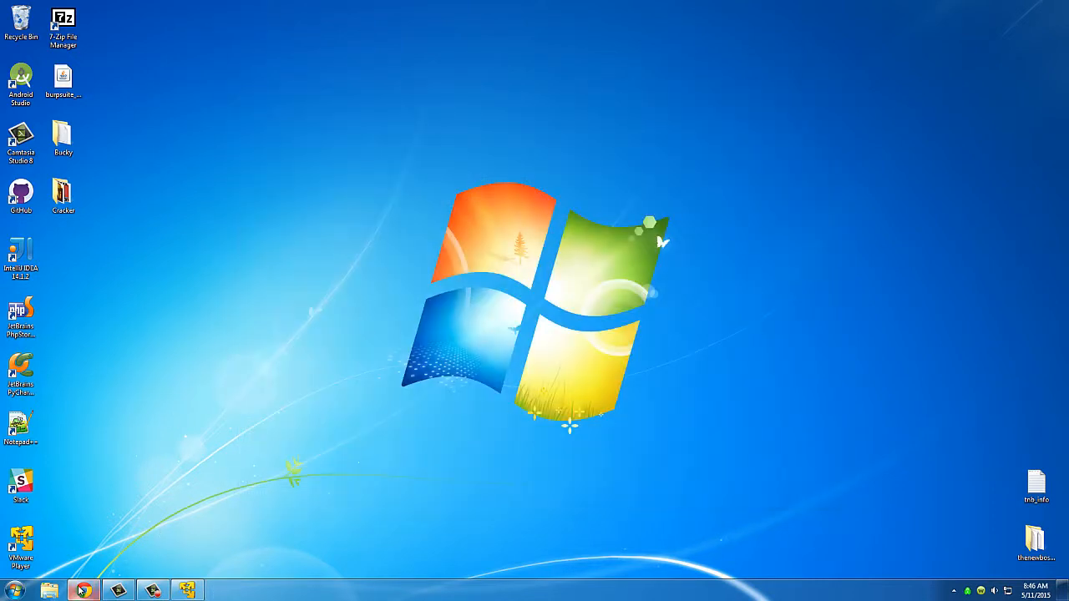
Open the bee-box subfolder of the extracted bee-box_v1.6 folder in Windows Explorer.
click(49, 590)
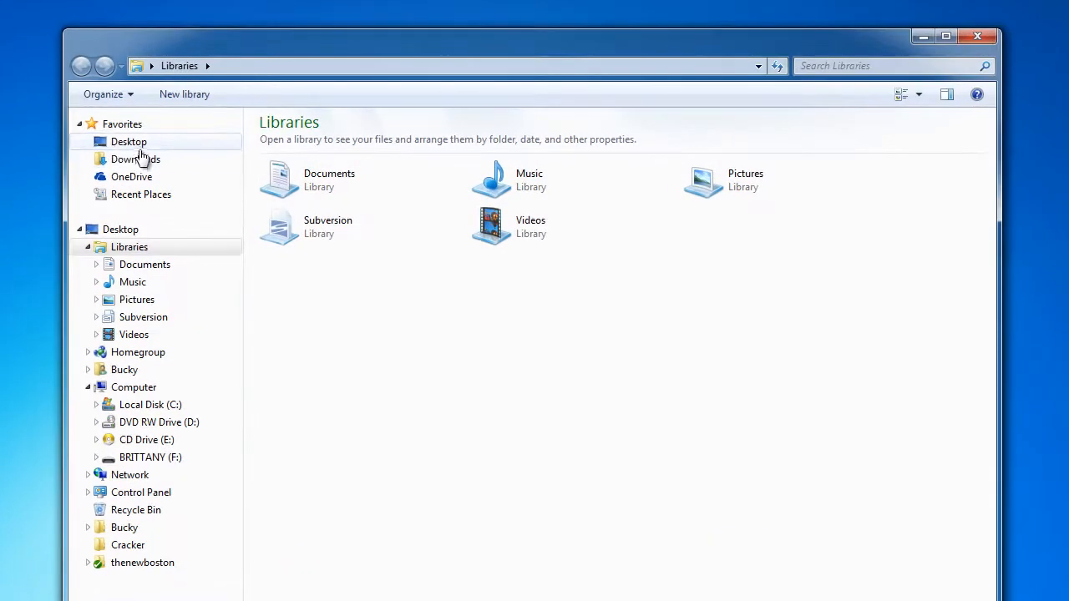
click(159, 153)
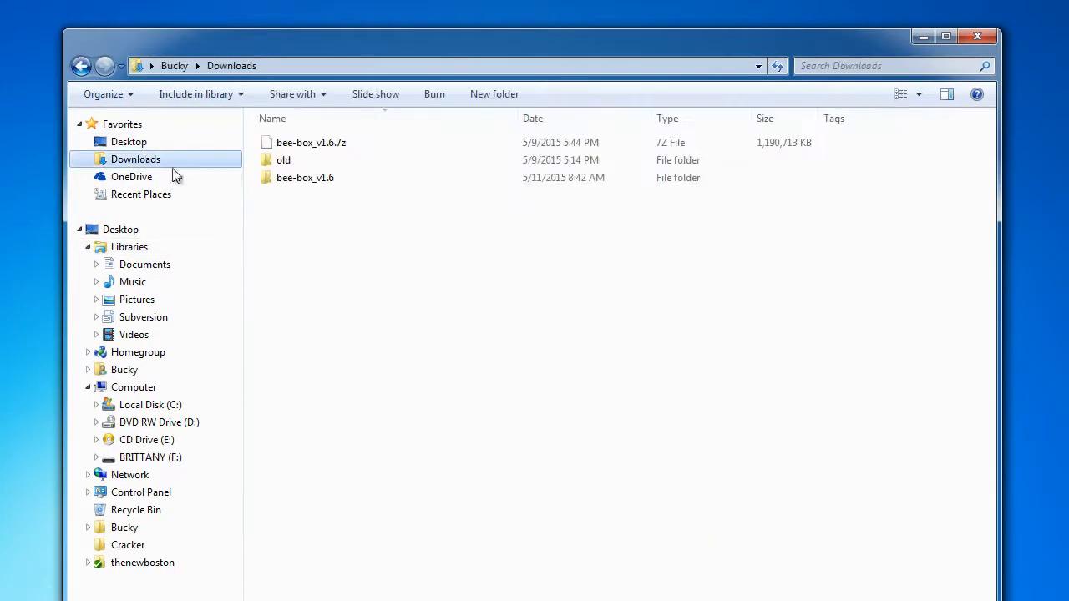
double_click(265, 182)
double_click(268, 146)
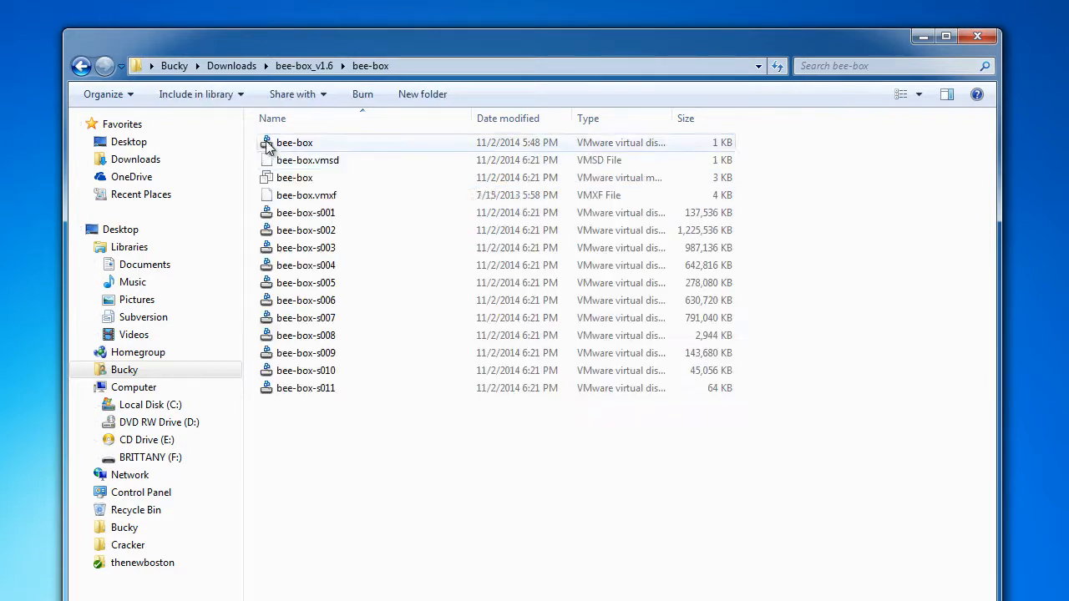
key(BackSpace)
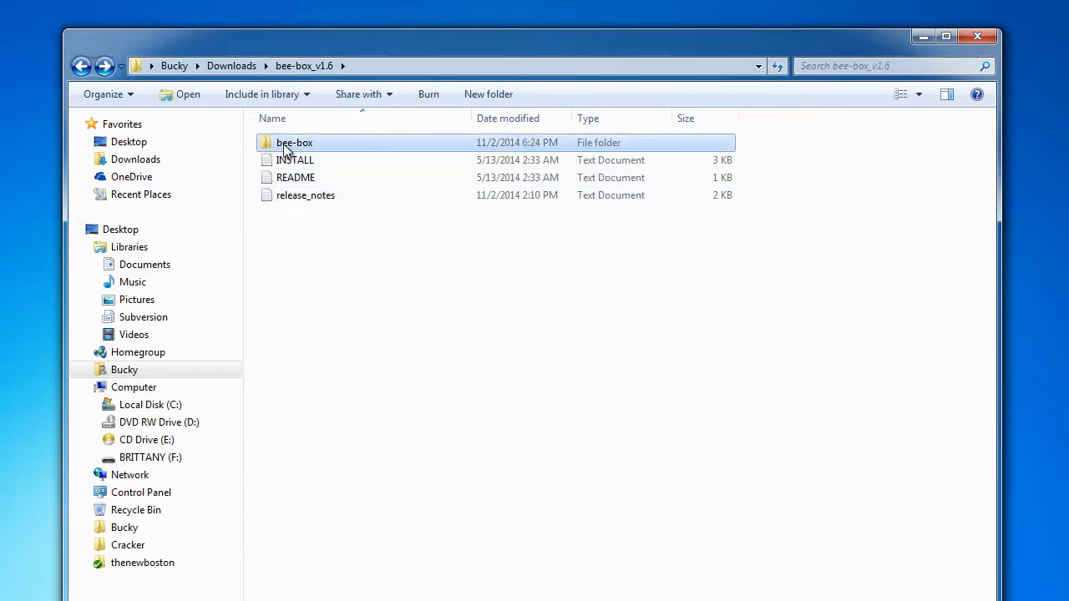
double_click(267, 148)
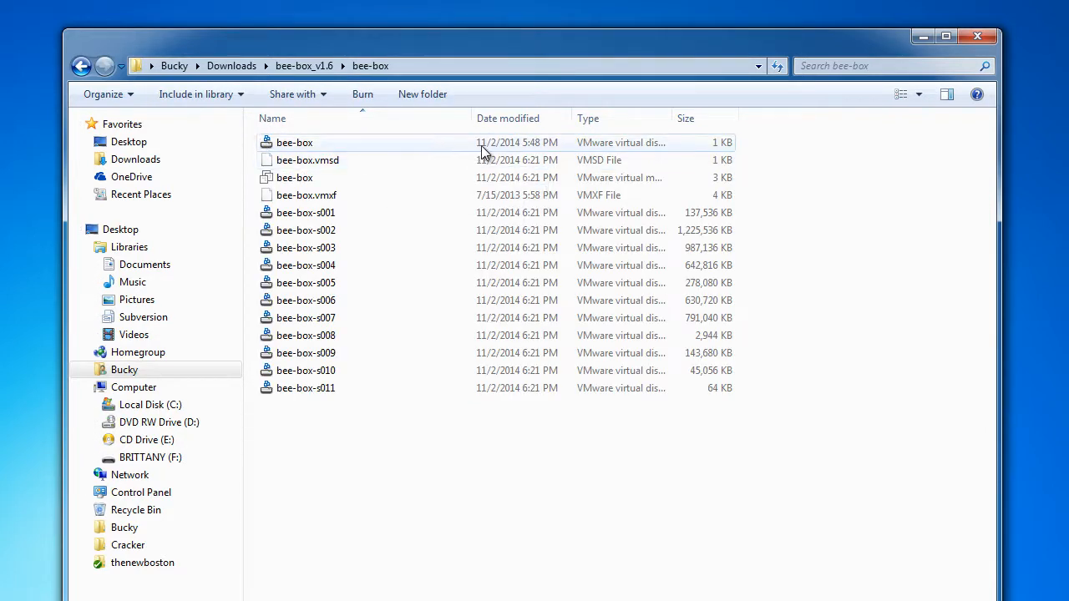
Start the bee-box virtual machine in VMware Player, answering that it was copied and dismissing the removable devices hint, and close the Explorer window.
click(292, 180)
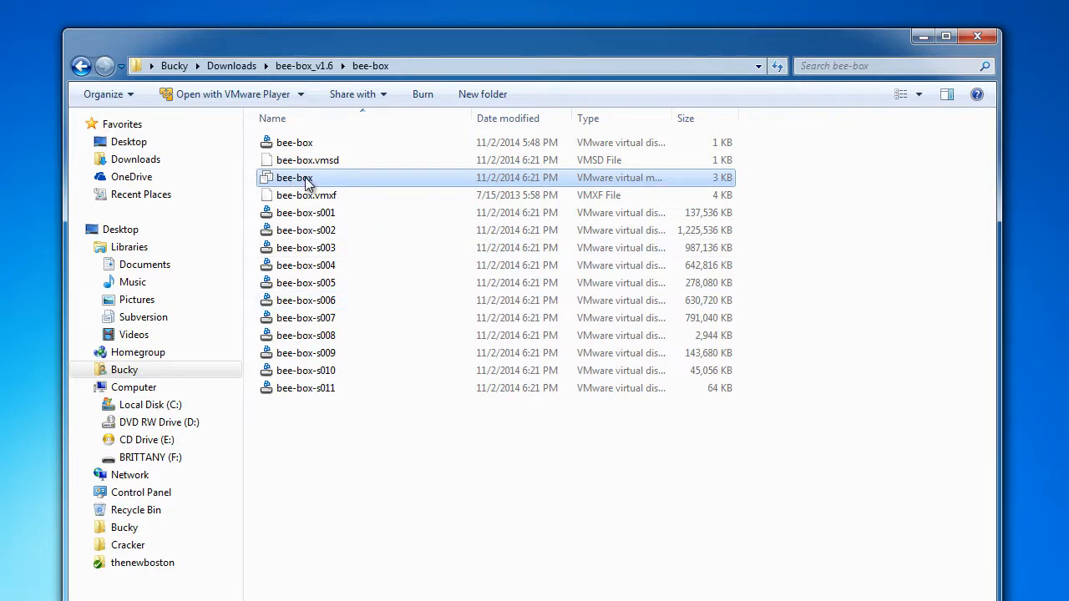
double_click(267, 179)
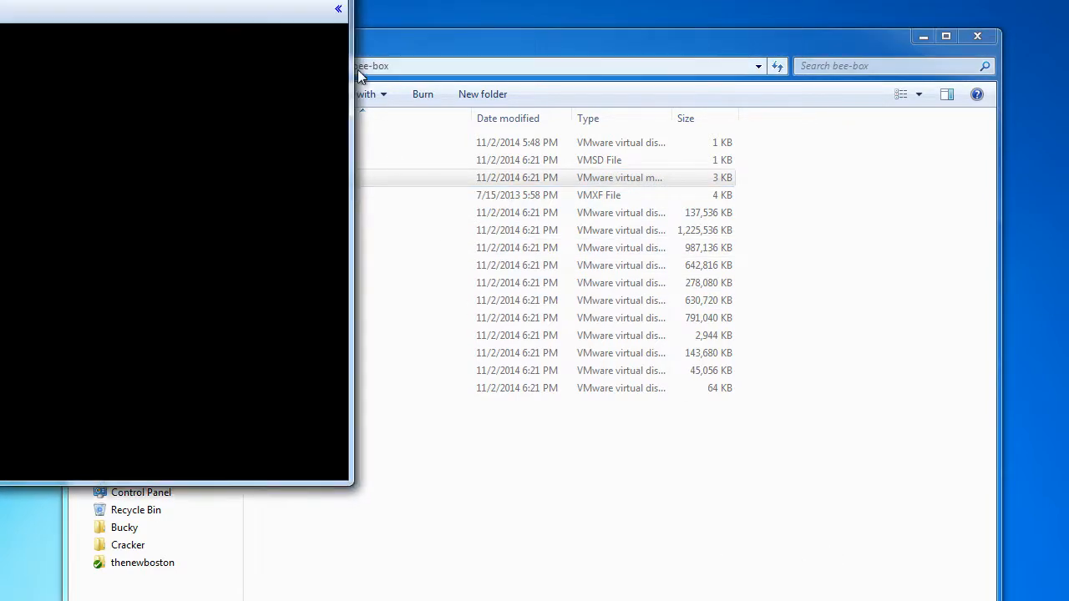
click(977, 36)
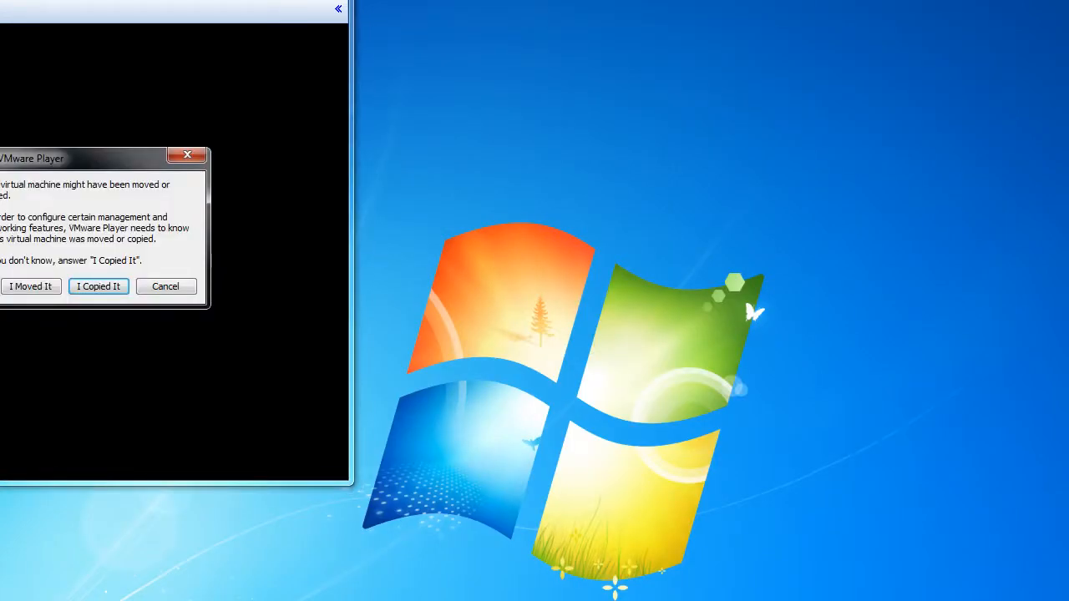
click(99, 287)
drag(433, 90, 489, 83)
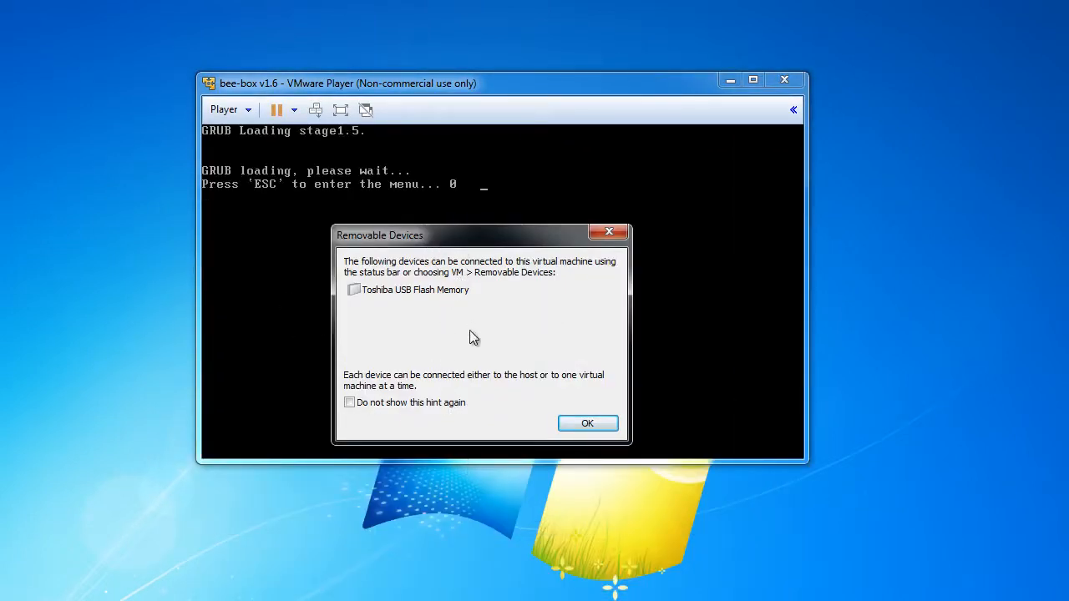
click(588, 425)
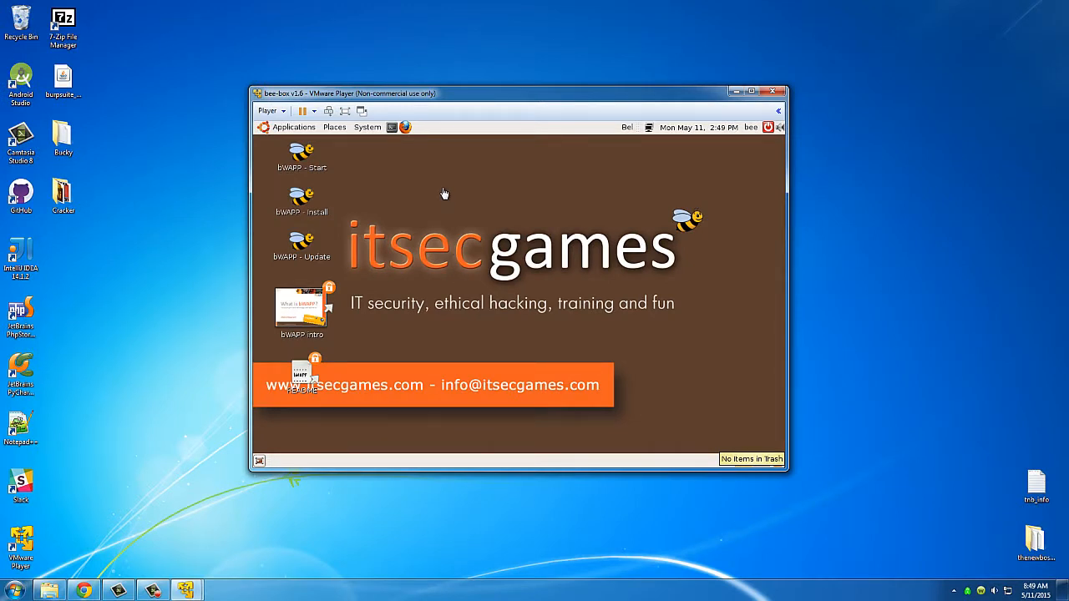
click(83, 590)
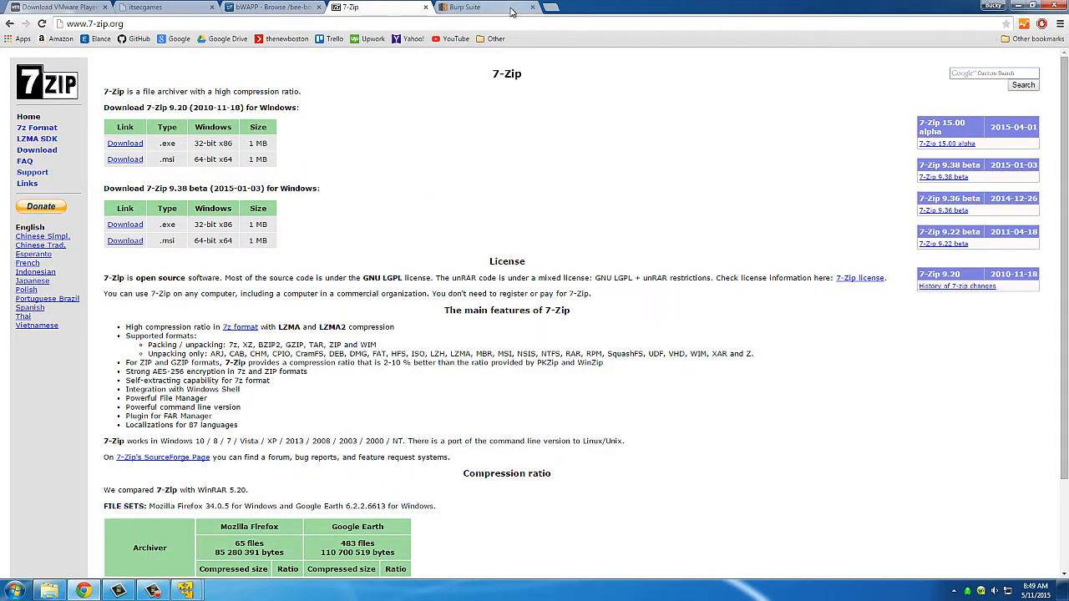
click(551, 7)
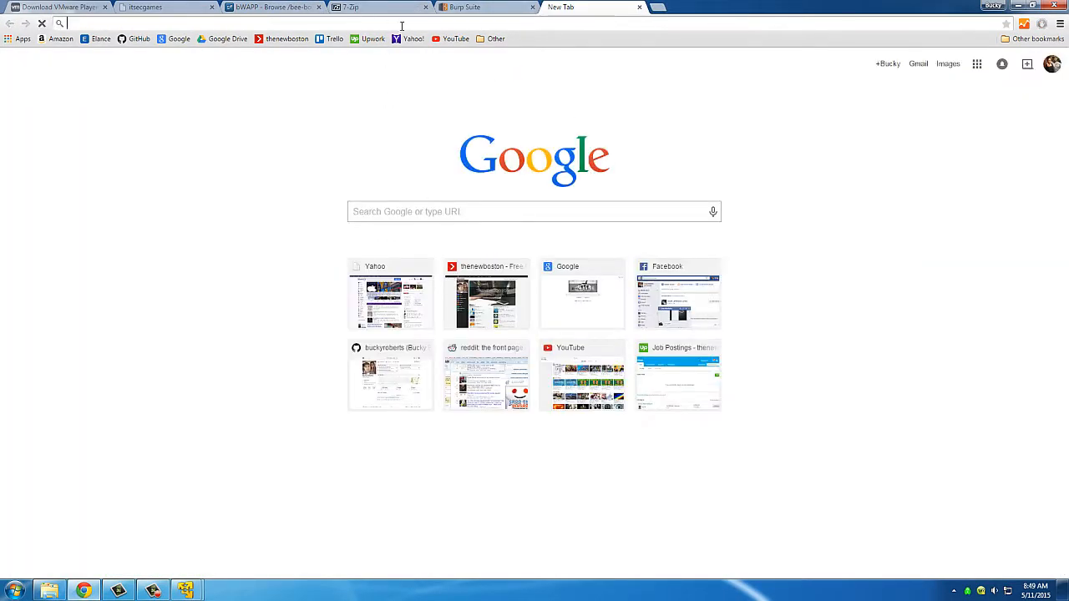
click(1018, 6)
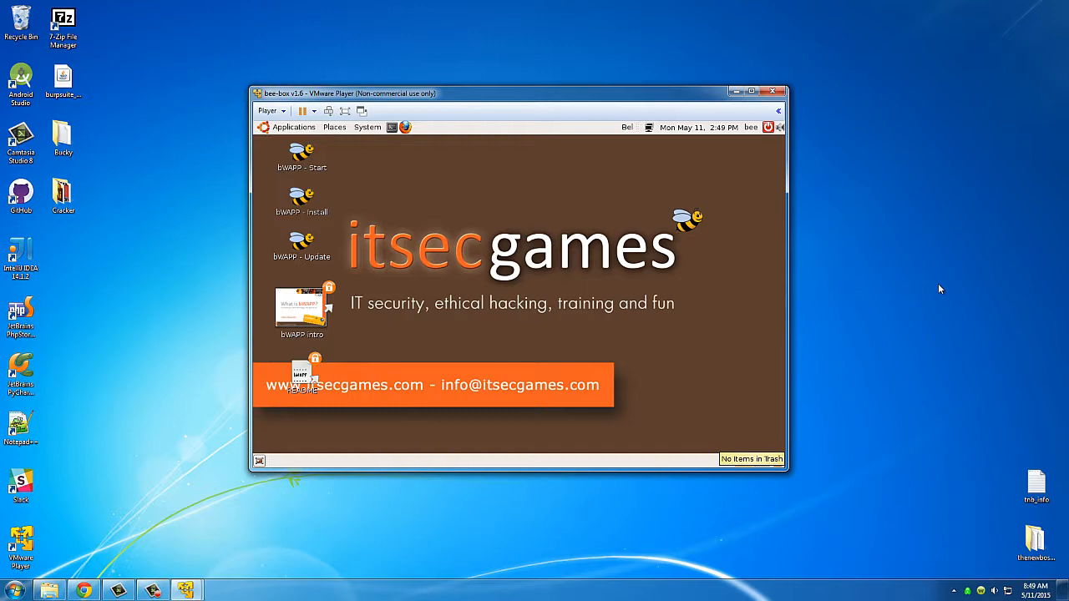
click(85, 592)
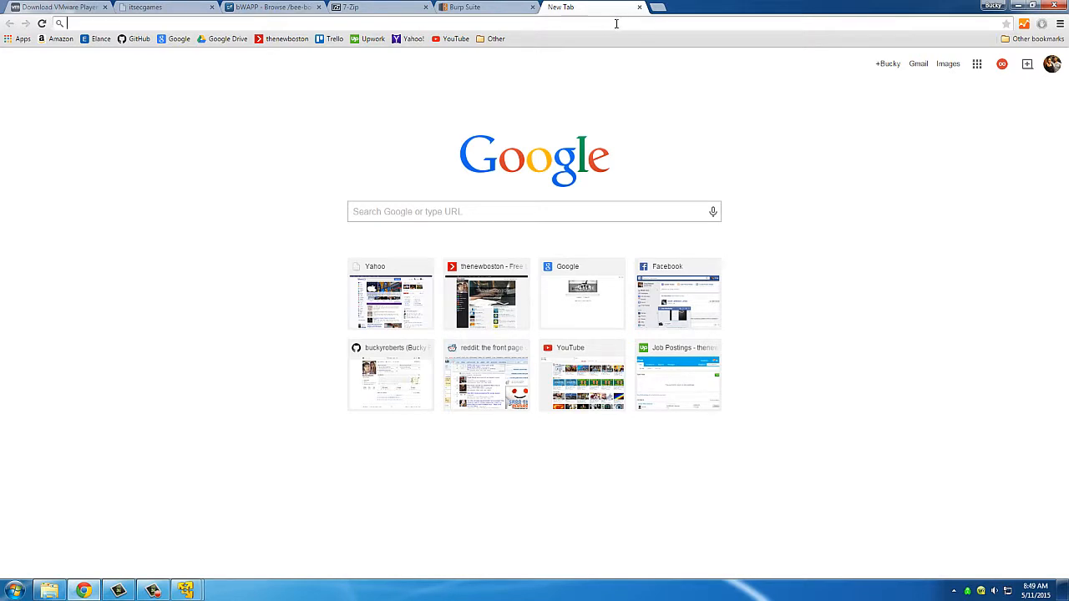
click(1018, 6)
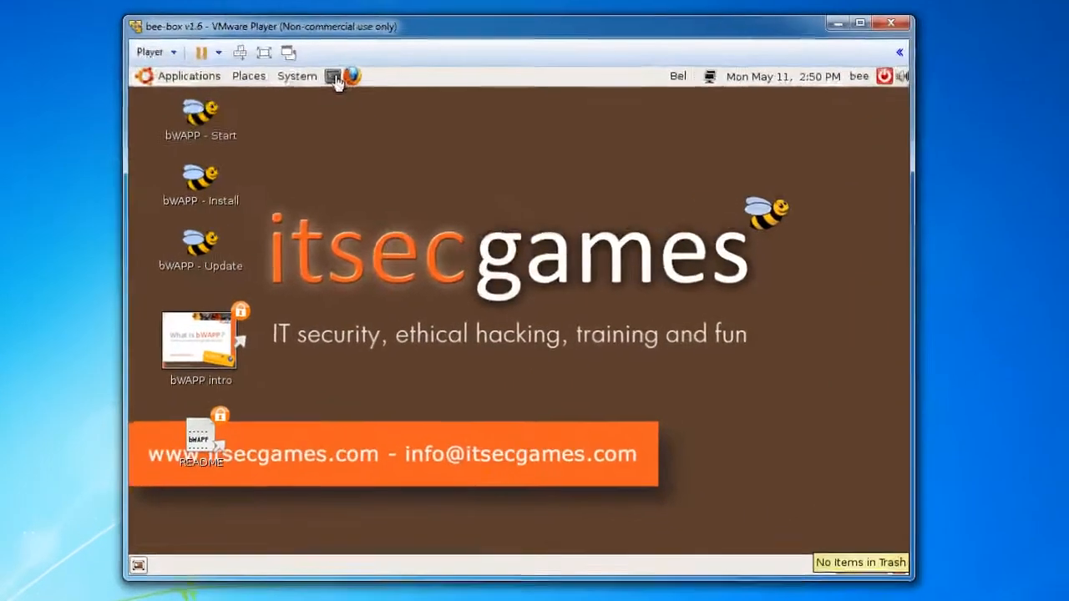
Open a terminal in the bee-box virtual machine and run ifconfig to look up its IP address.
click(392, 128)
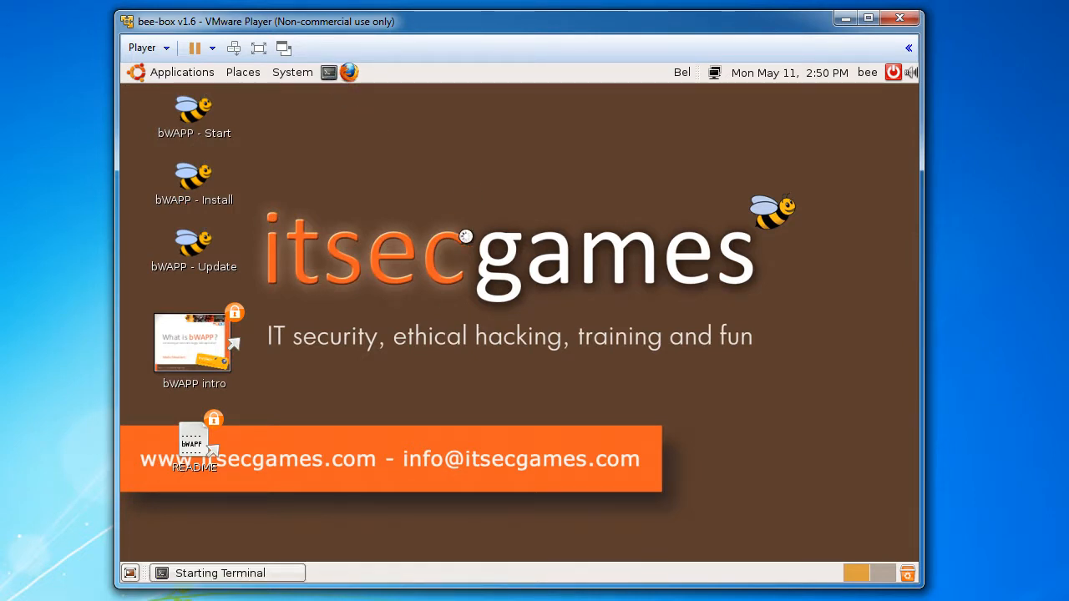
text(i)
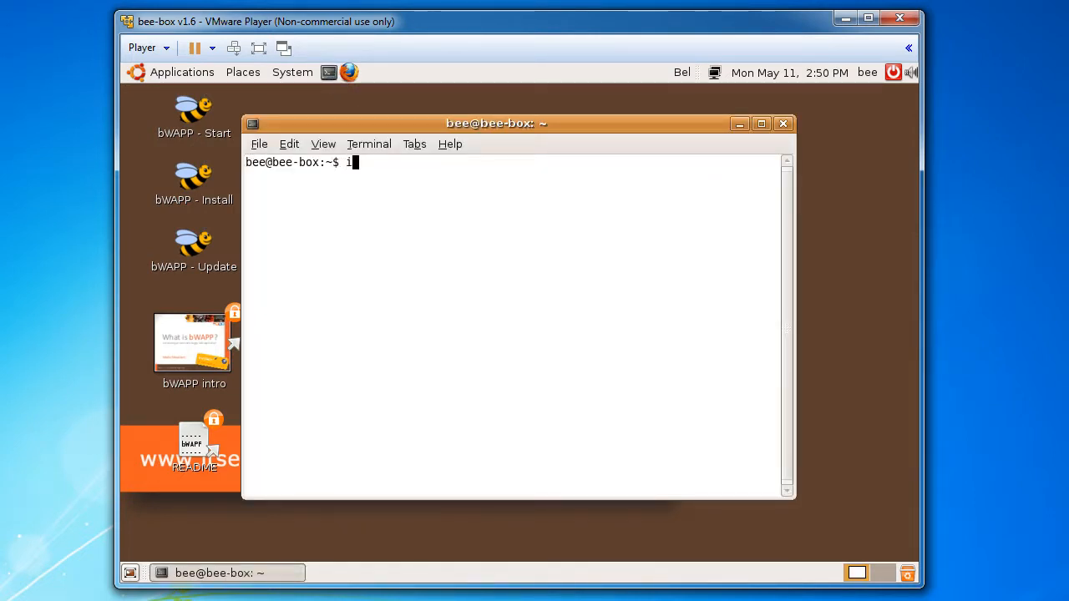
text(fcongif)
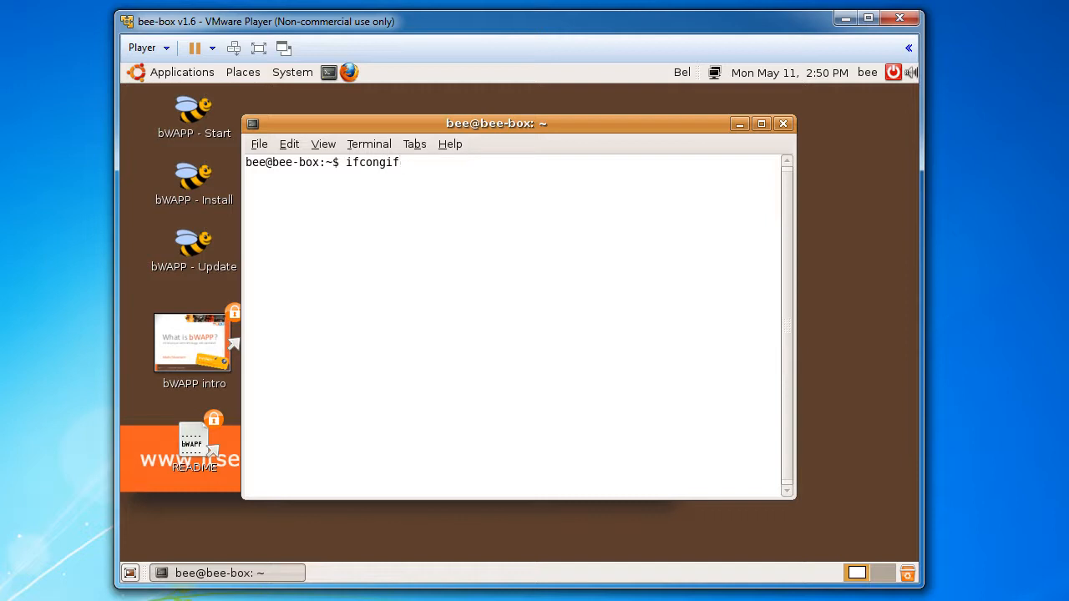
key(BackSpace)
key(BackSpace)
key(BackSpace)
text(nfig)
key(Return)
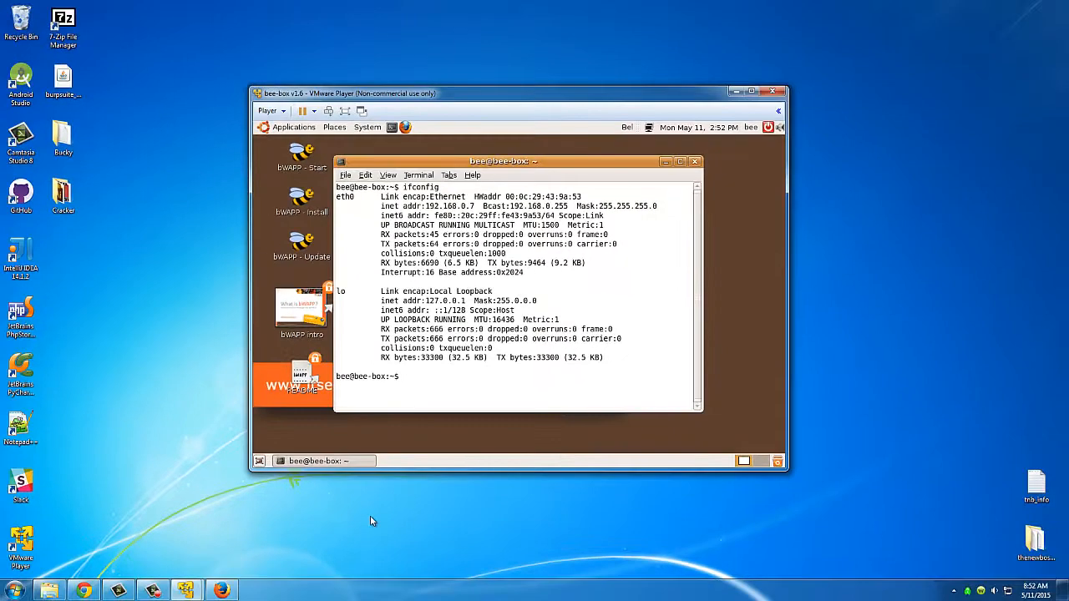
click(220, 590)
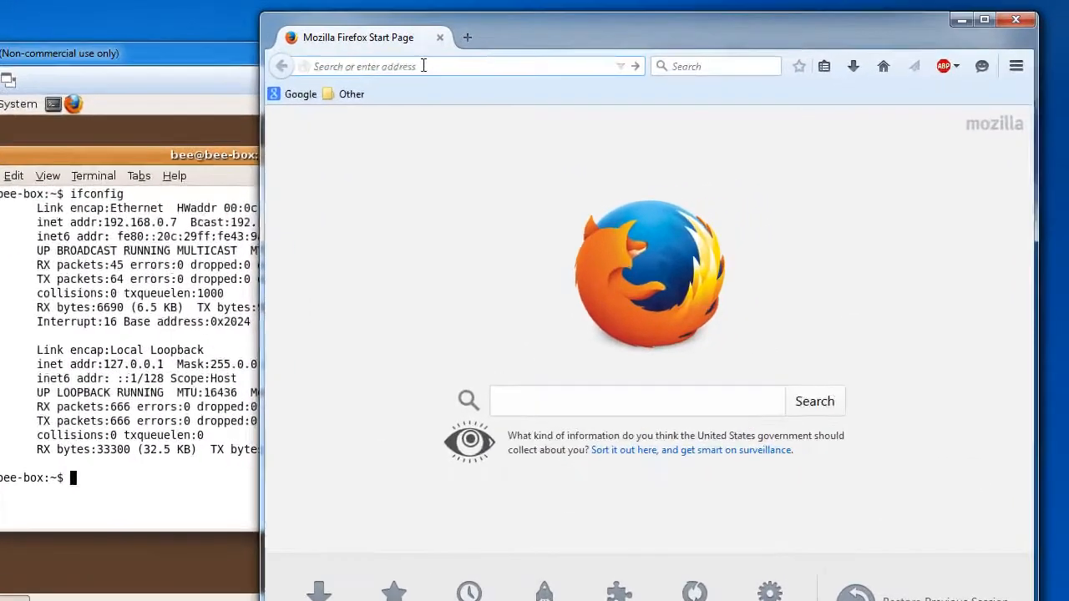
text(http://192.168.0.7/)
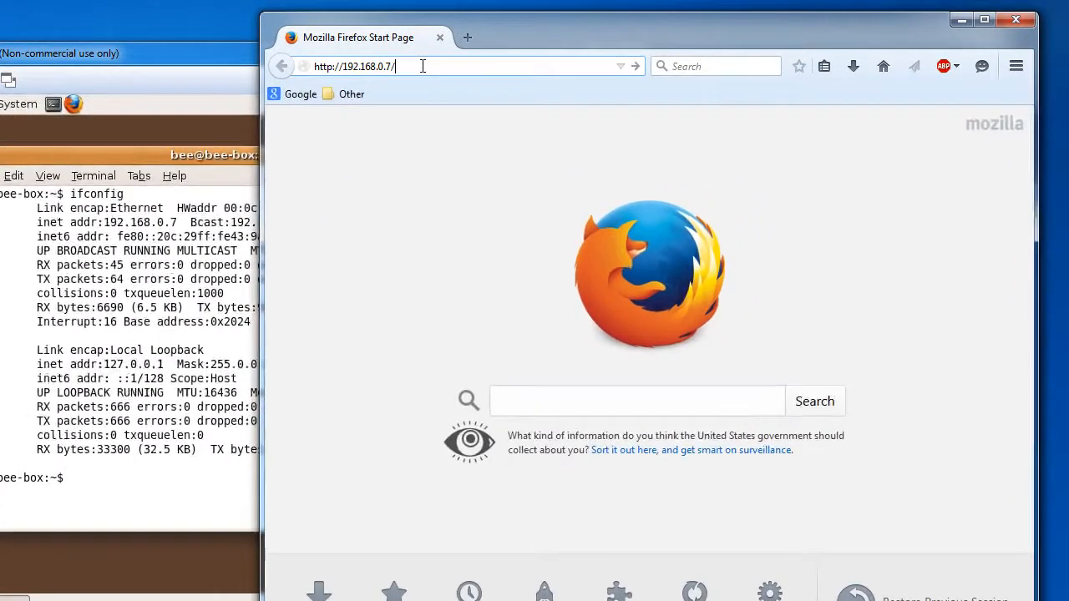
text(bWAPP/)
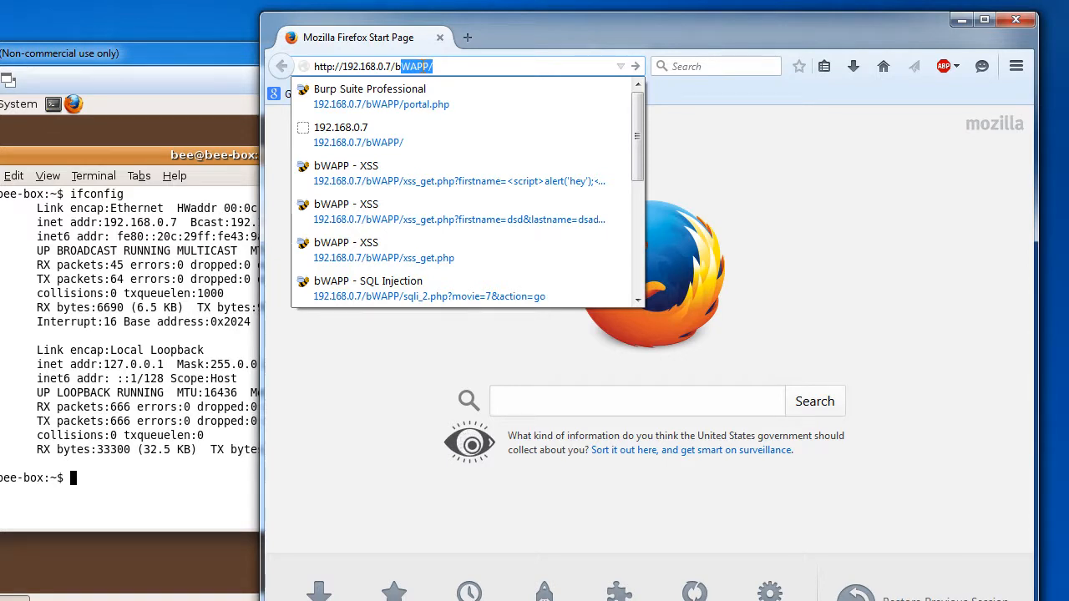
click(425, 67)
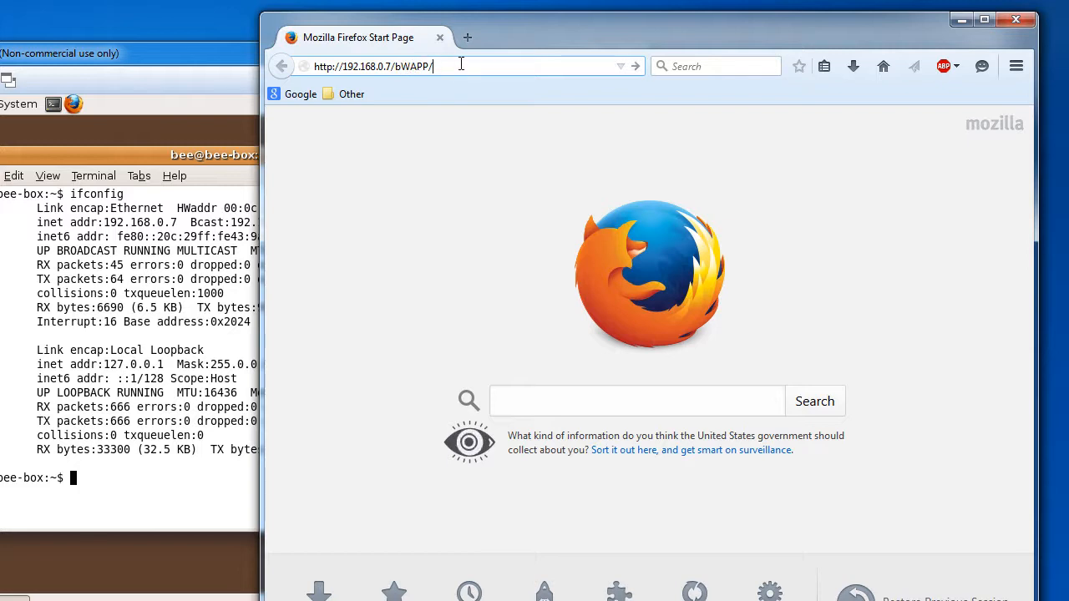
key(Return)
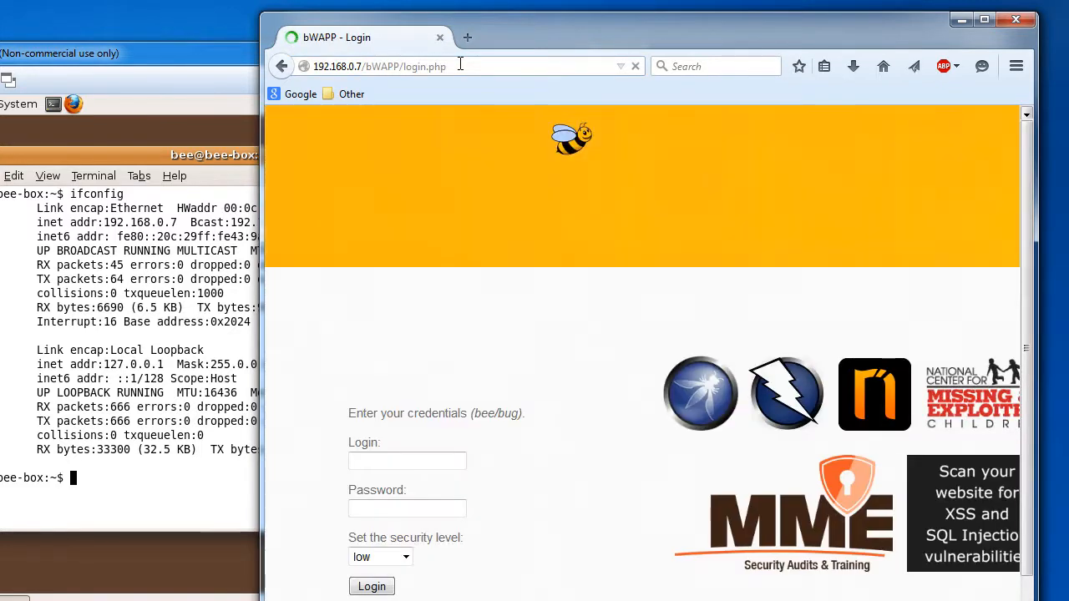
scroll(742, 284, down, 1)
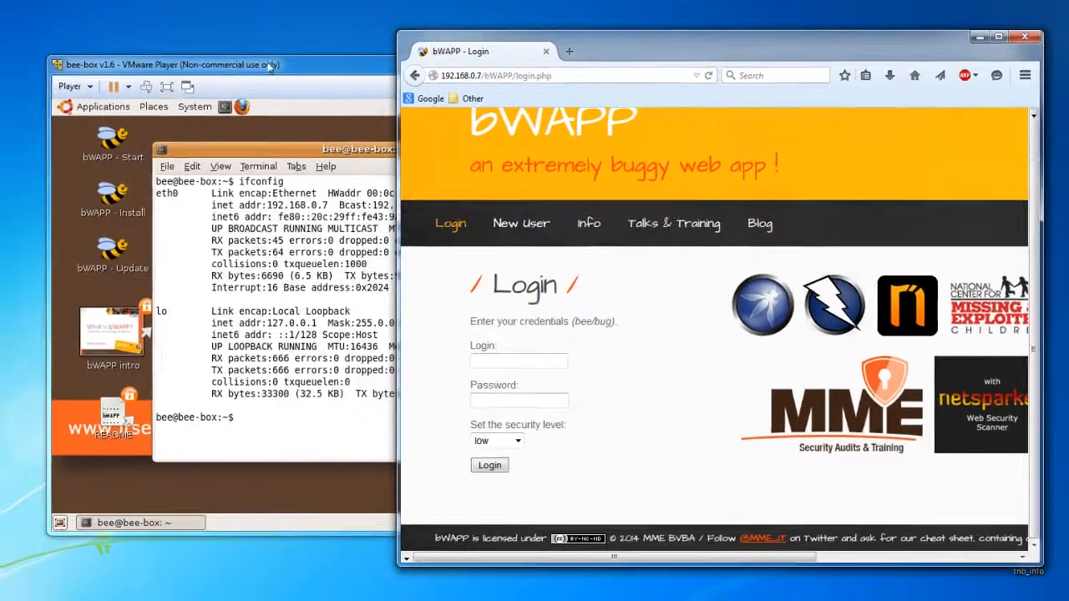
Minimize the running bee-box virtual machine window and reposition the Firefox window so the whole bWAPP login page is in view.
click(269, 67)
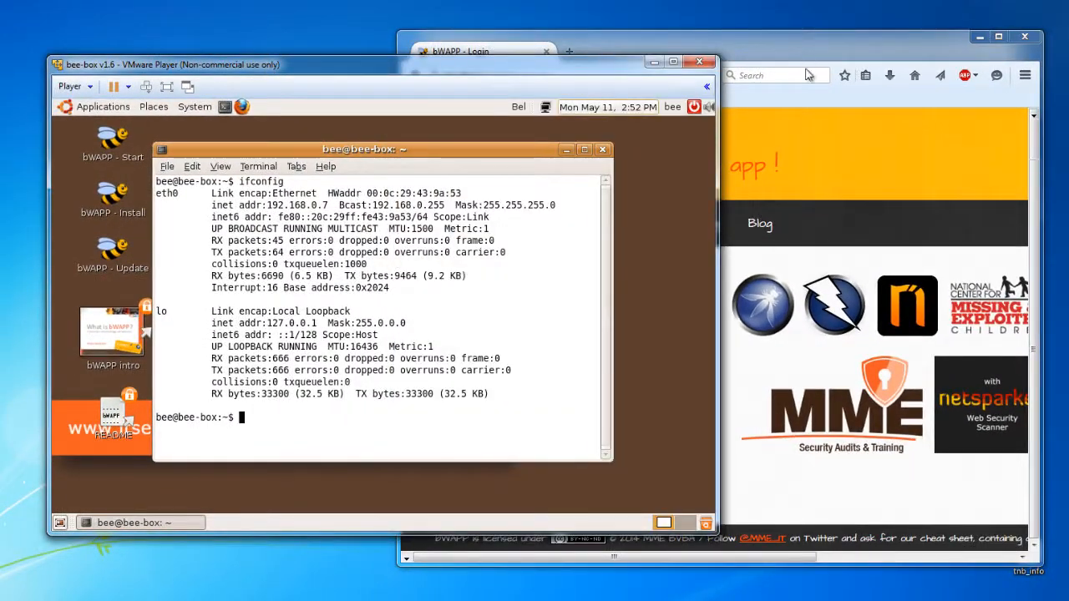
click(795, 228)
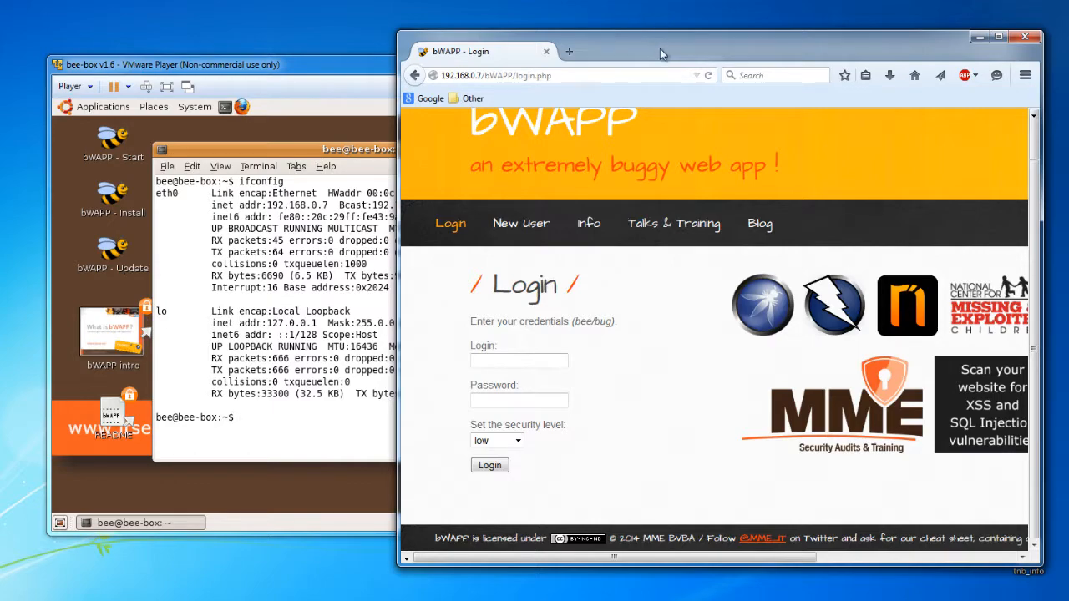
drag(658, 52, 598, 155)
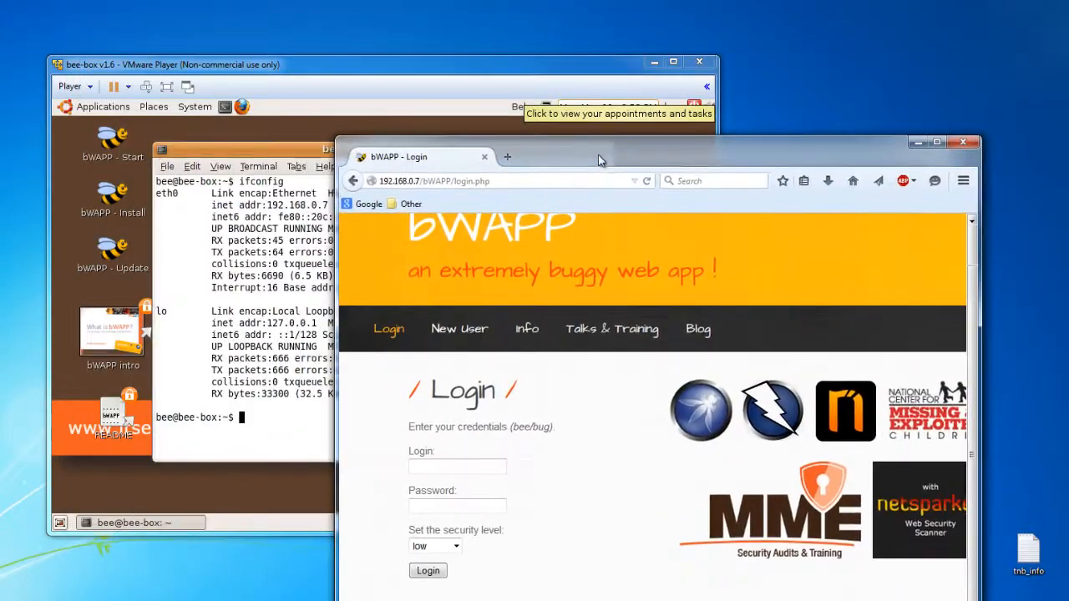
click(307, 71)
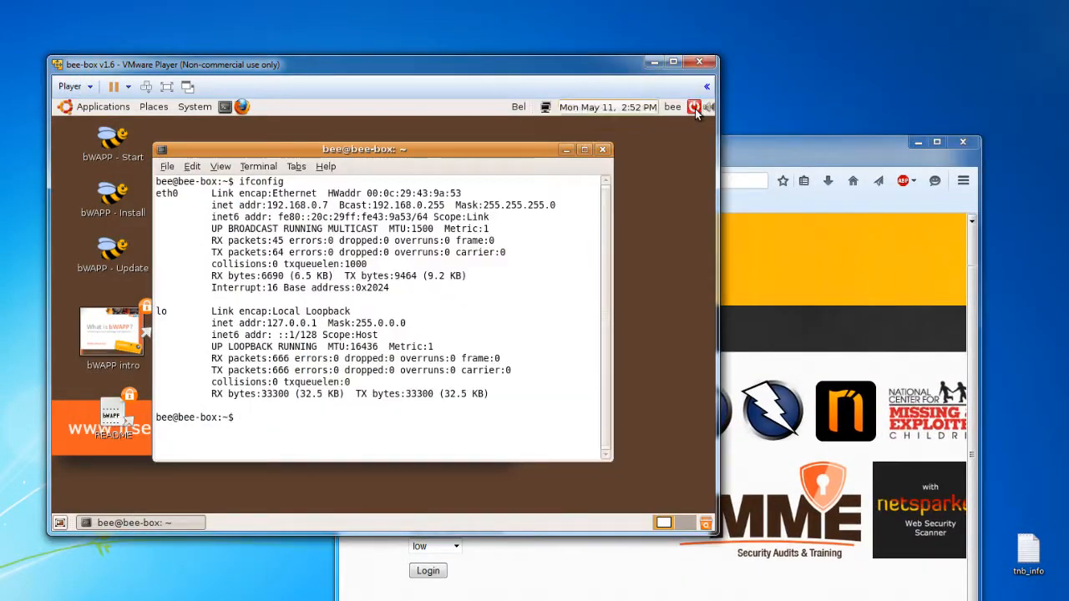
click(654, 62)
drag(608, 156, 473, 63)
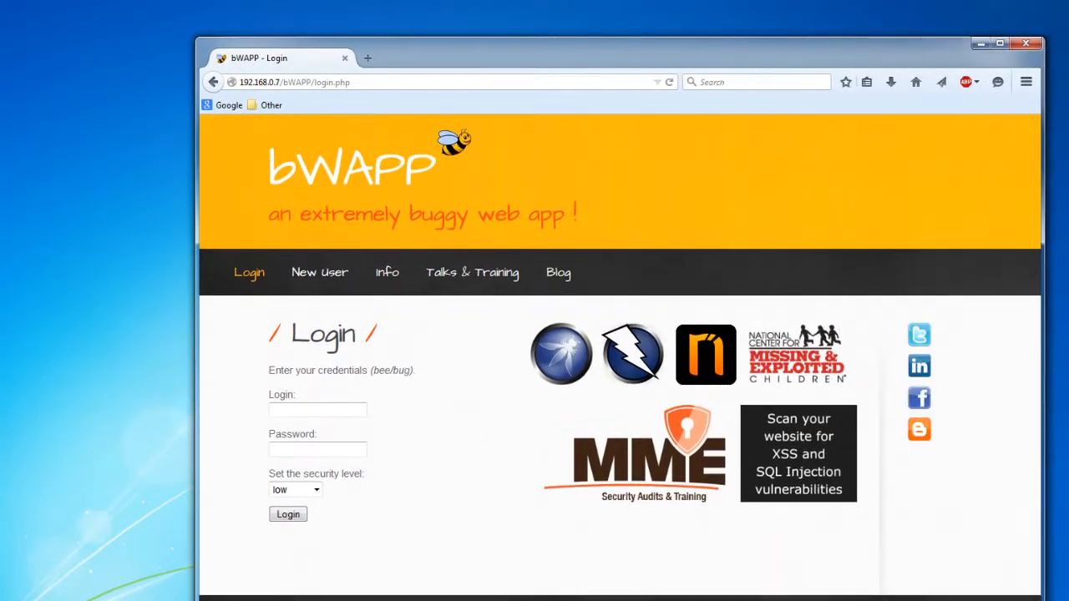
drag(496, 66, 345, 20)
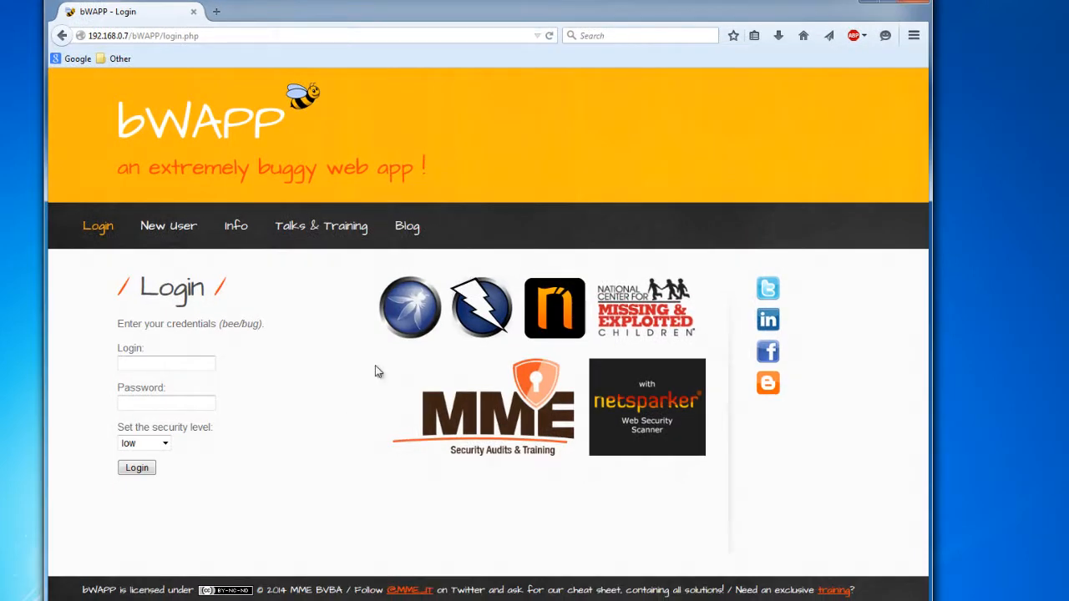
View bWAPP's New User registration form, return to the Login page and minimize Firefox.
click(170, 226)
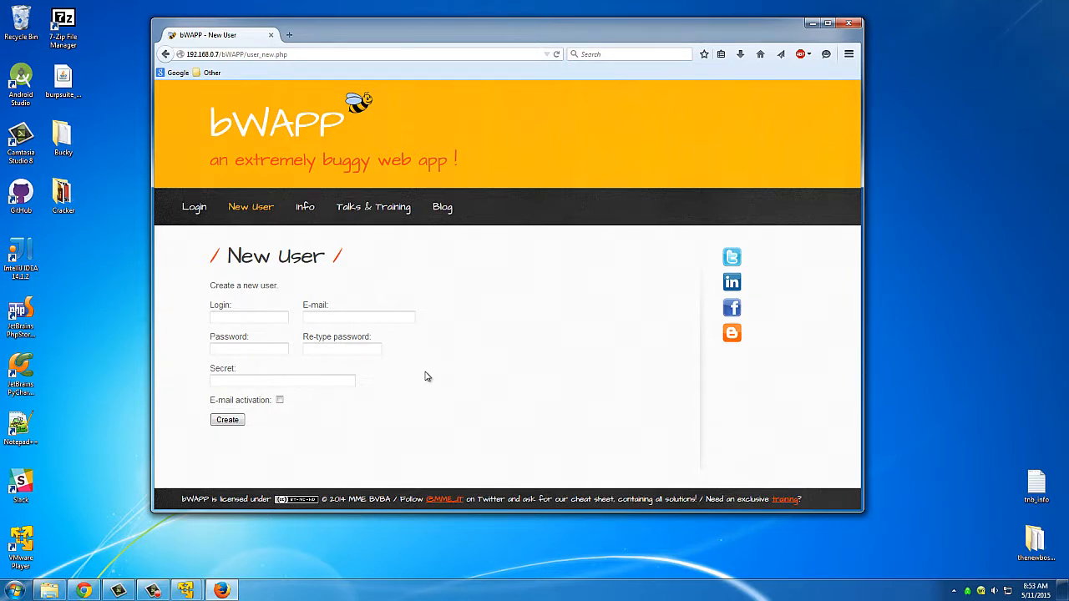
click(194, 208)
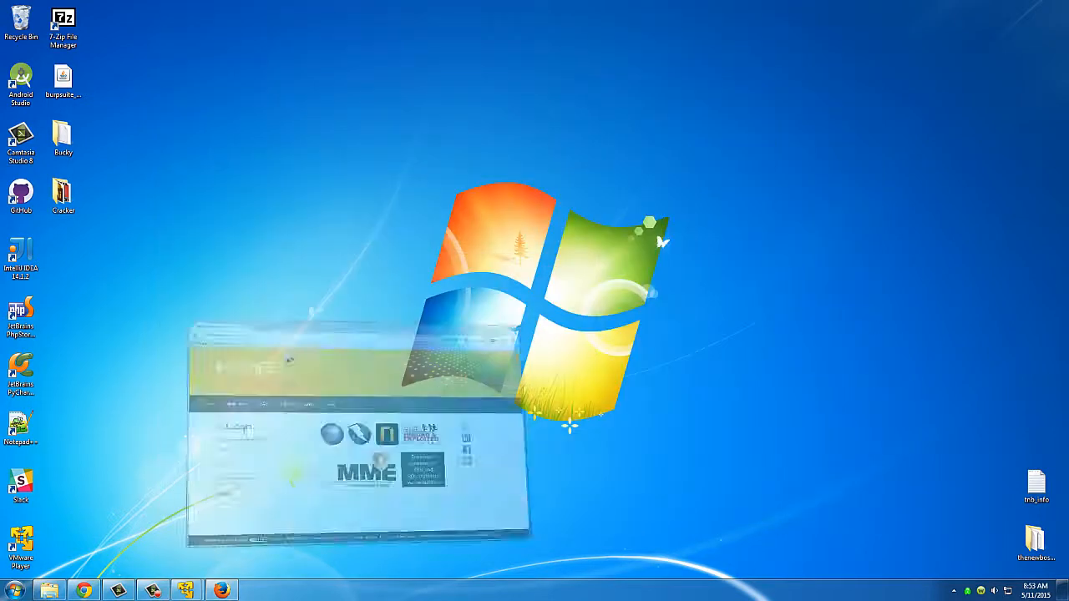
click(811, 23)
Bring up the bee-box virtual machine window to check its running terminal, and minimize it again.
mouse_move(186, 591)
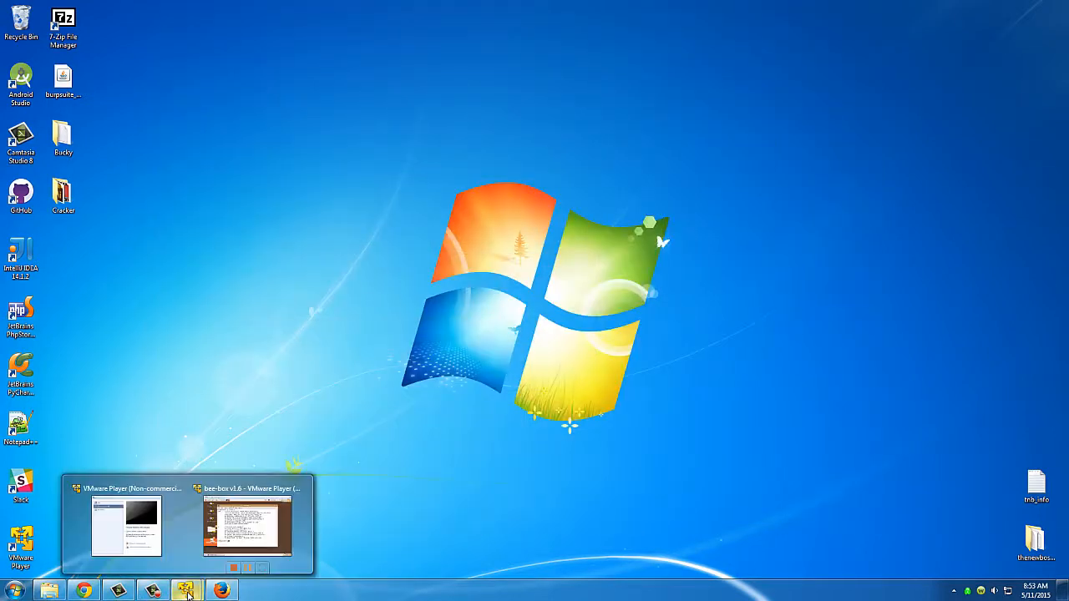
click(224, 528)
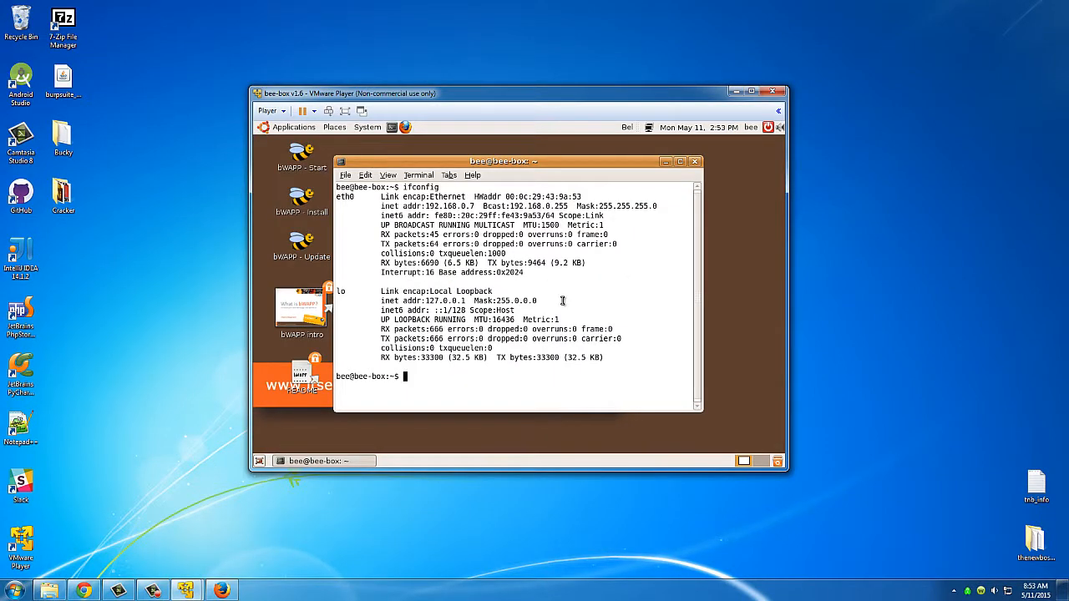
click(735, 91)
drag(764, 449, 142, 117)
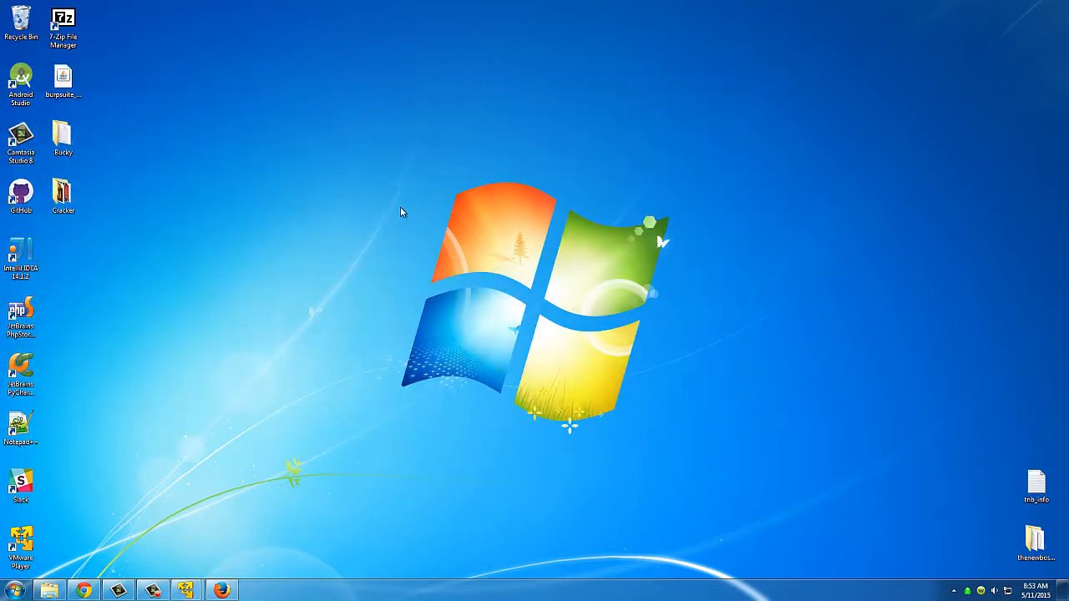